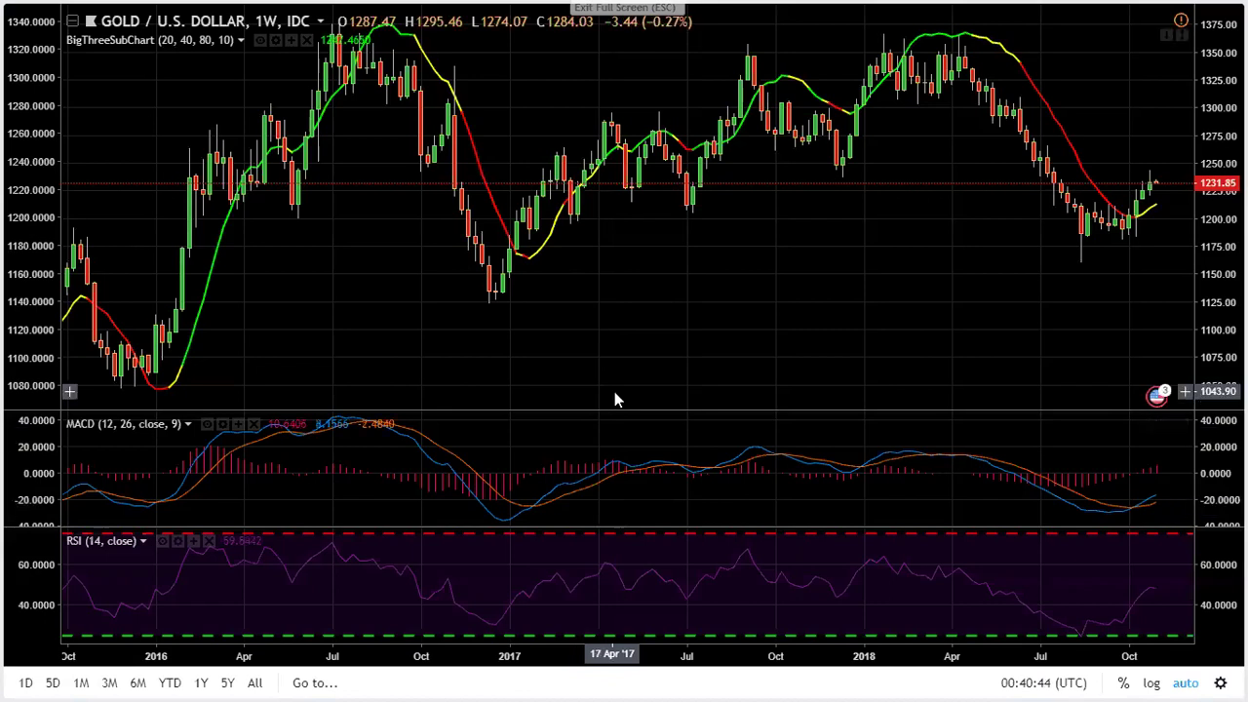
Step: Examine the most recent weekly gold candles against the BigThreeSubChart average, MACD and RSI in full screen
left_click_drag(1027, 303, 678, 374)
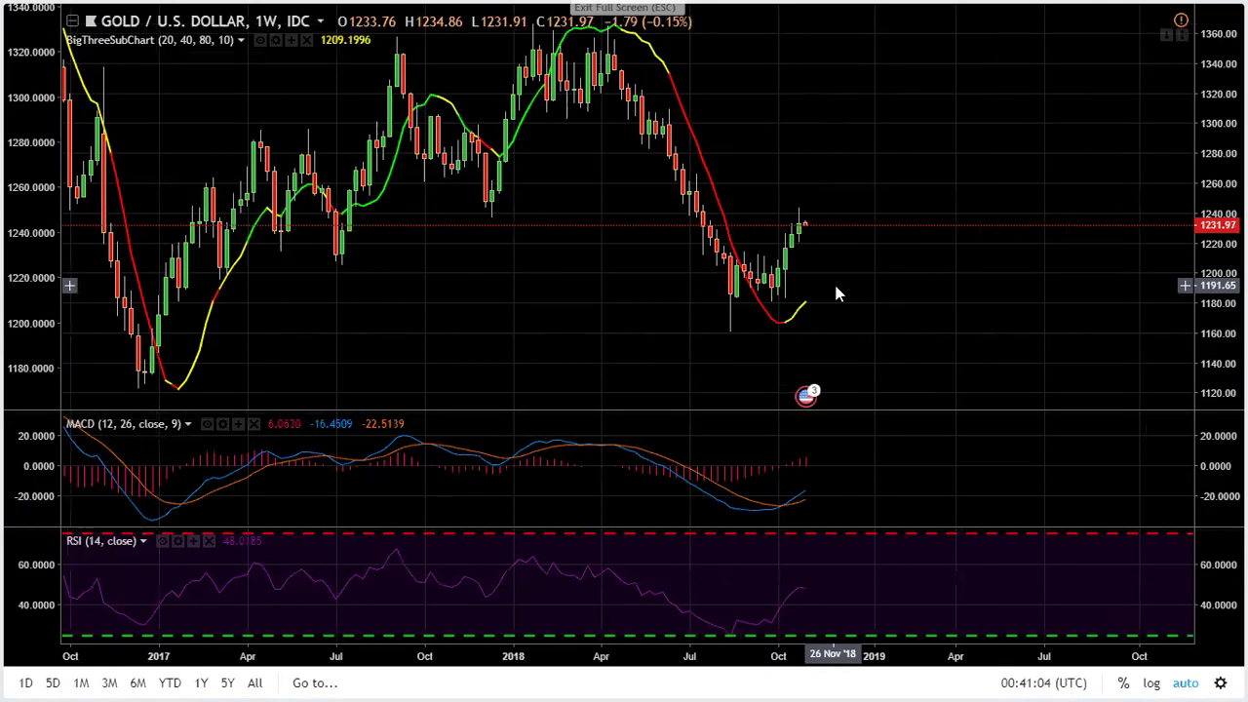
mouse_move(629, 17)
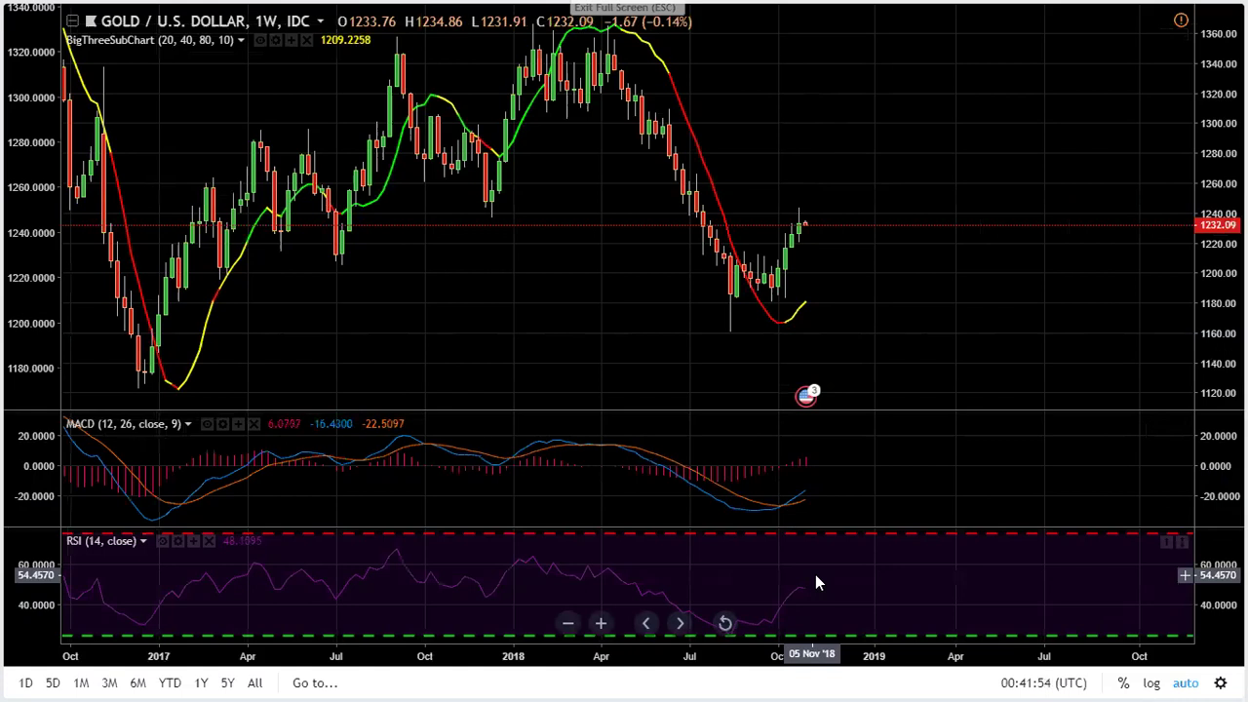
left_click(792, 327)
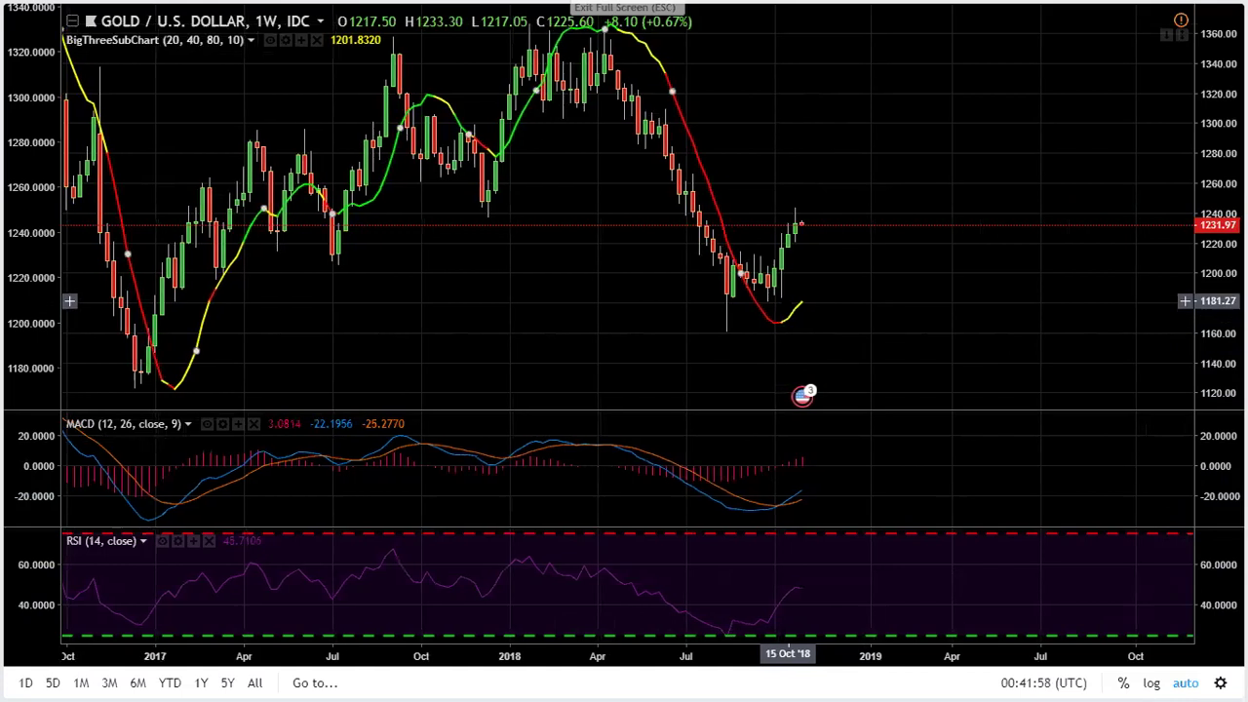
left_click_drag(777, 308, 766, 310)
left_click(767, 310)
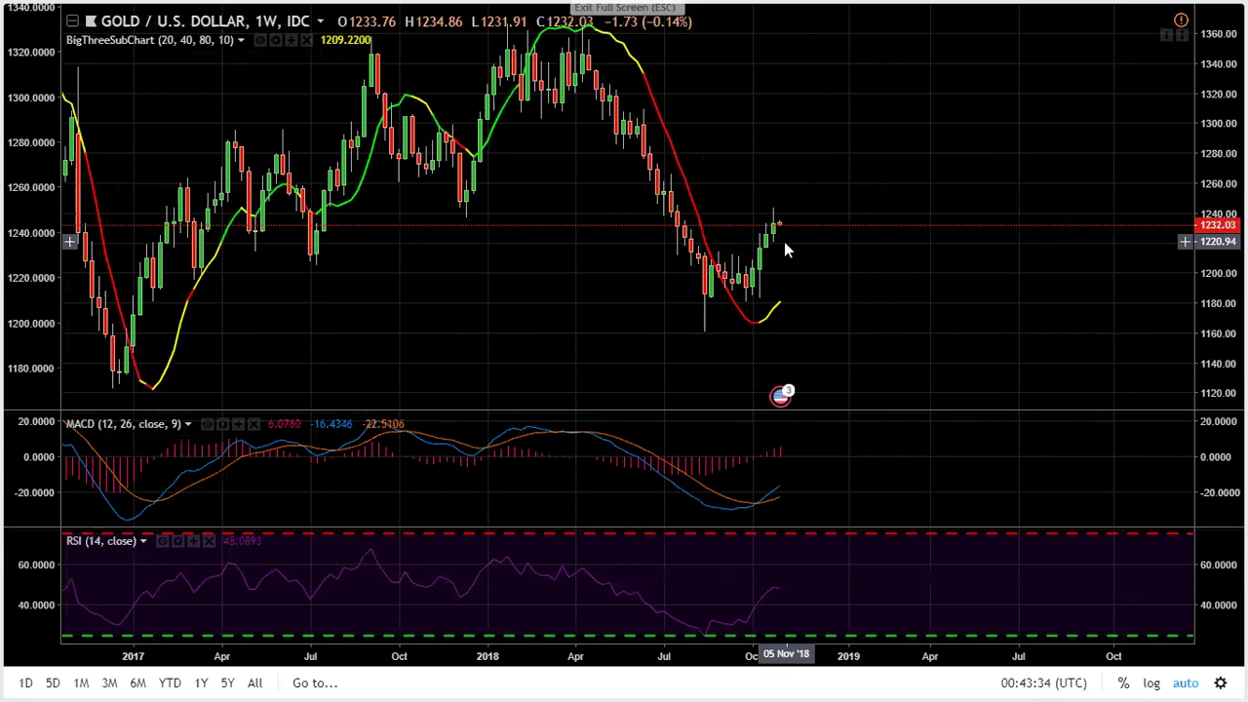
key("Escape")
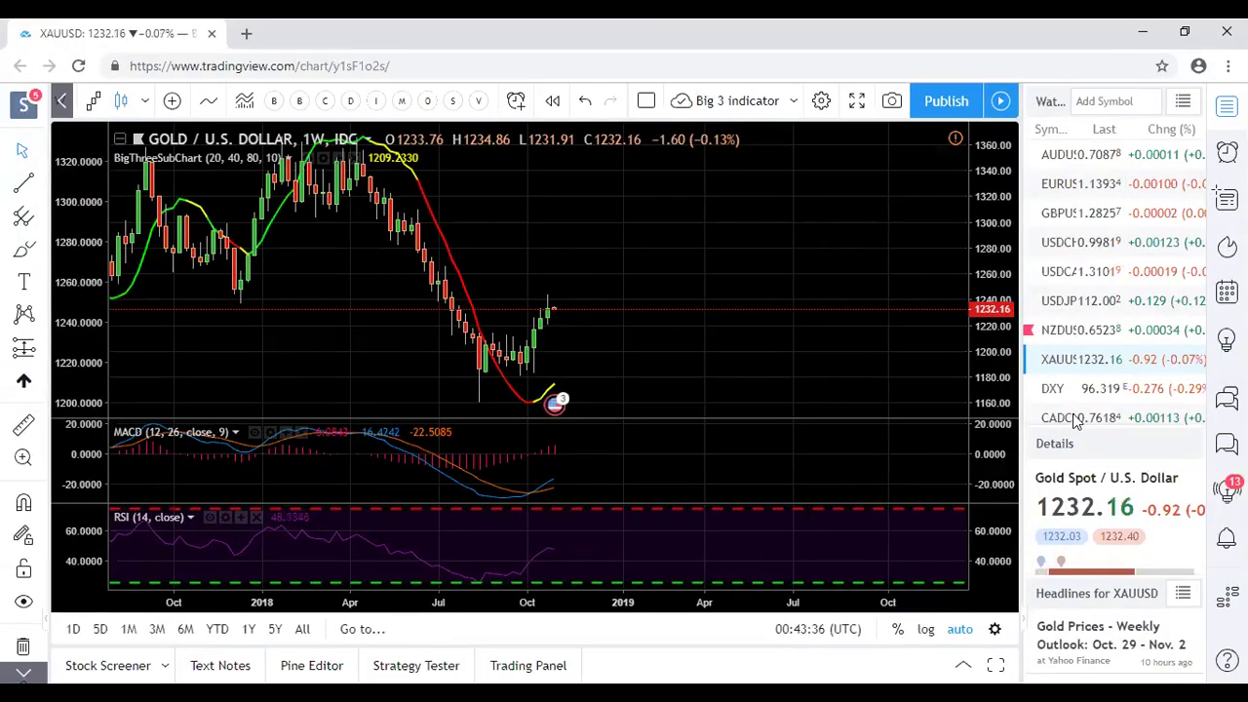
Step: View the US Dollar Currency Index (DXY) weekly chart in full screen, with earlier history in view and the advert hidden
left_click(1065, 391)
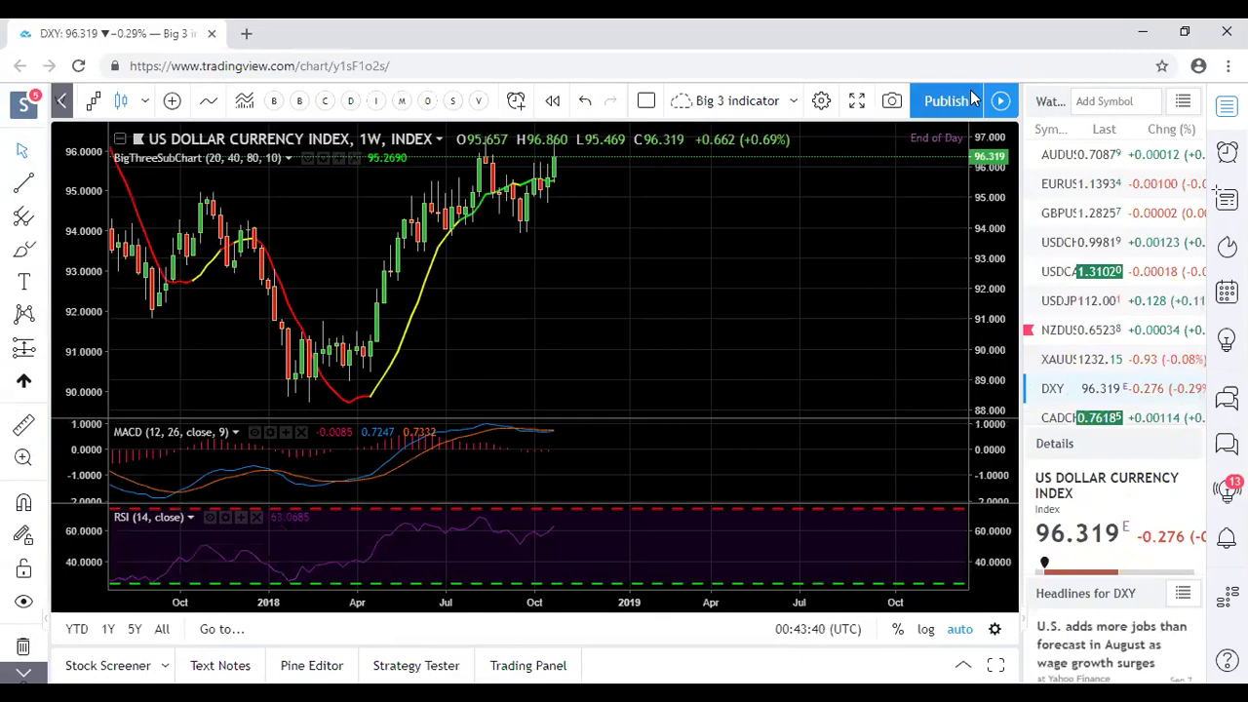
left_click(857, 103)
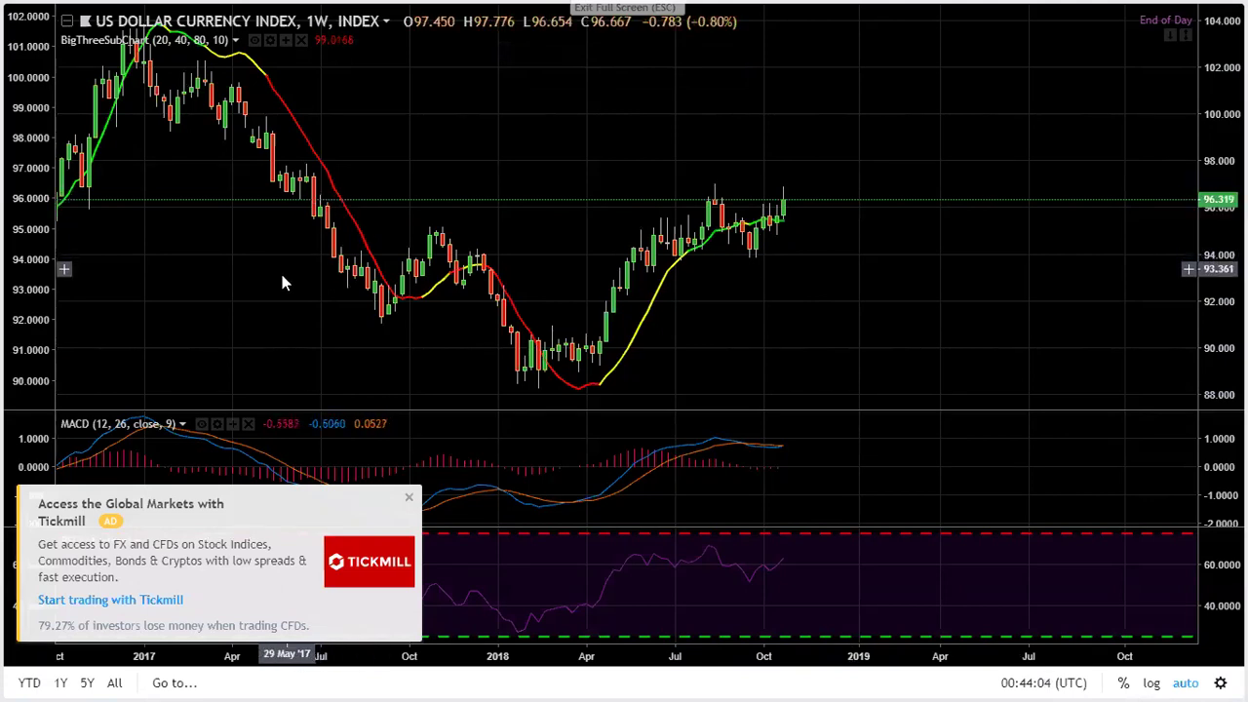
left_click_drag(272, 276, 481, 299)
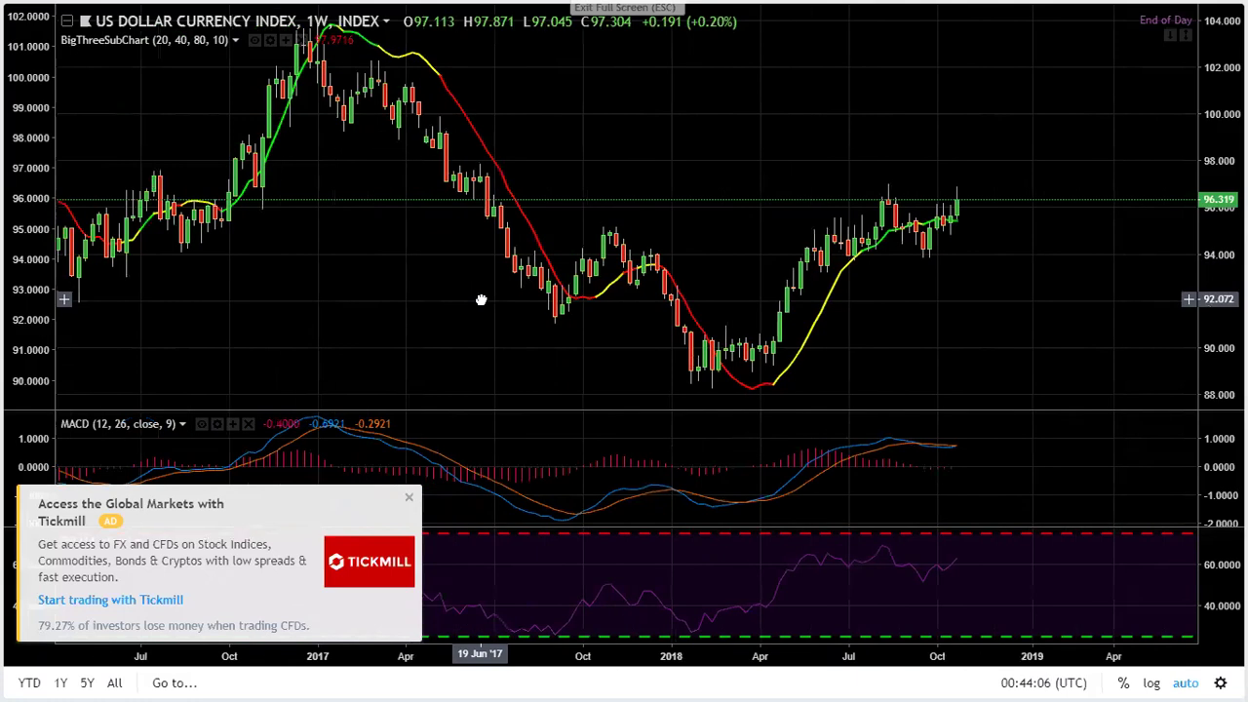
left_click(408, 498)
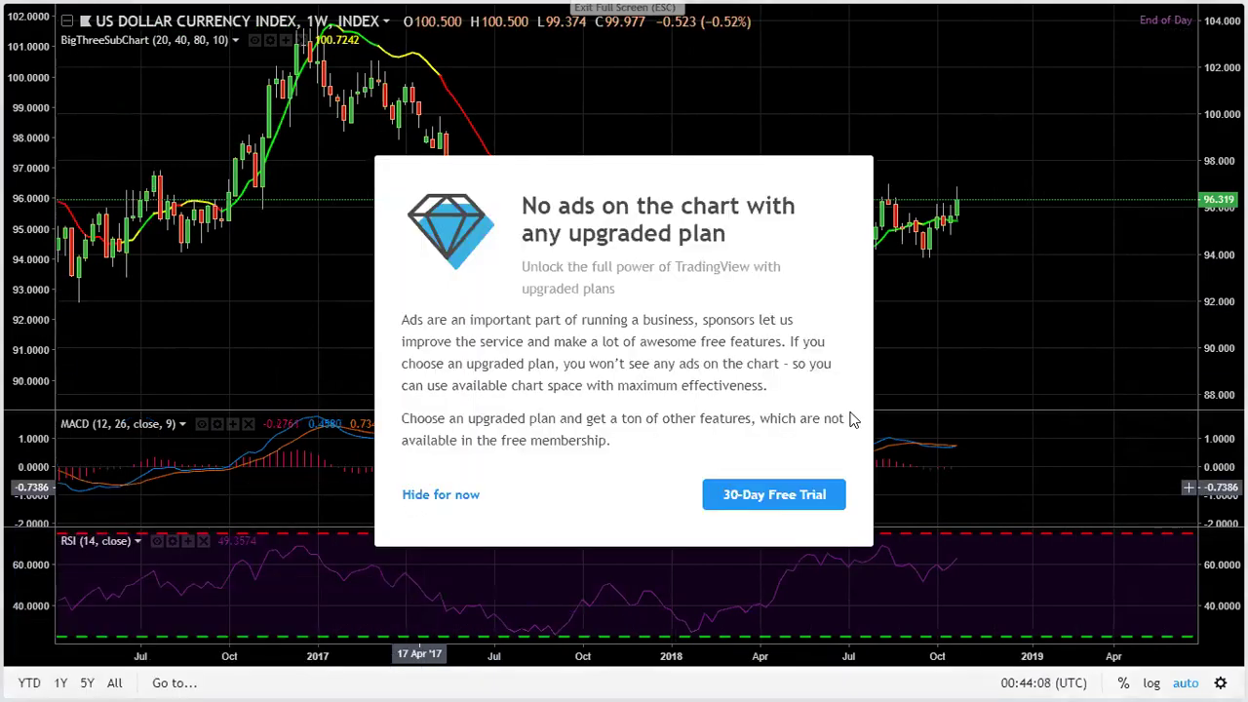
left_click(456, 494)
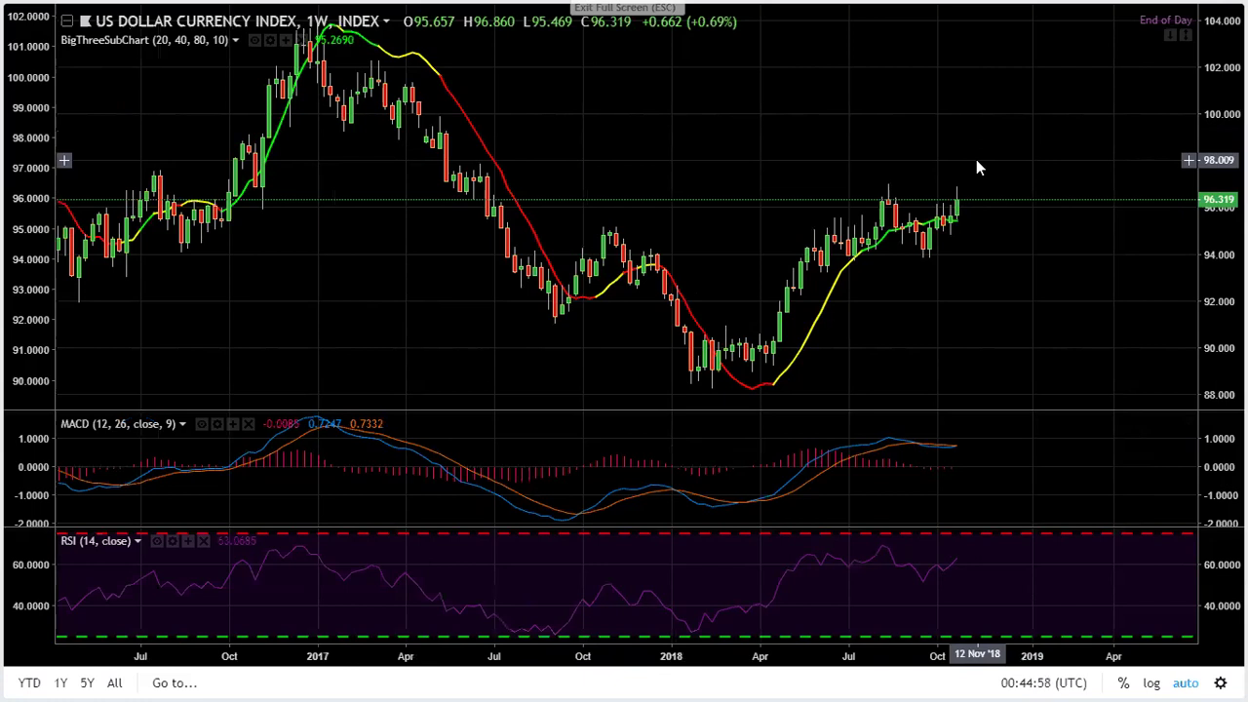
key("Escape")
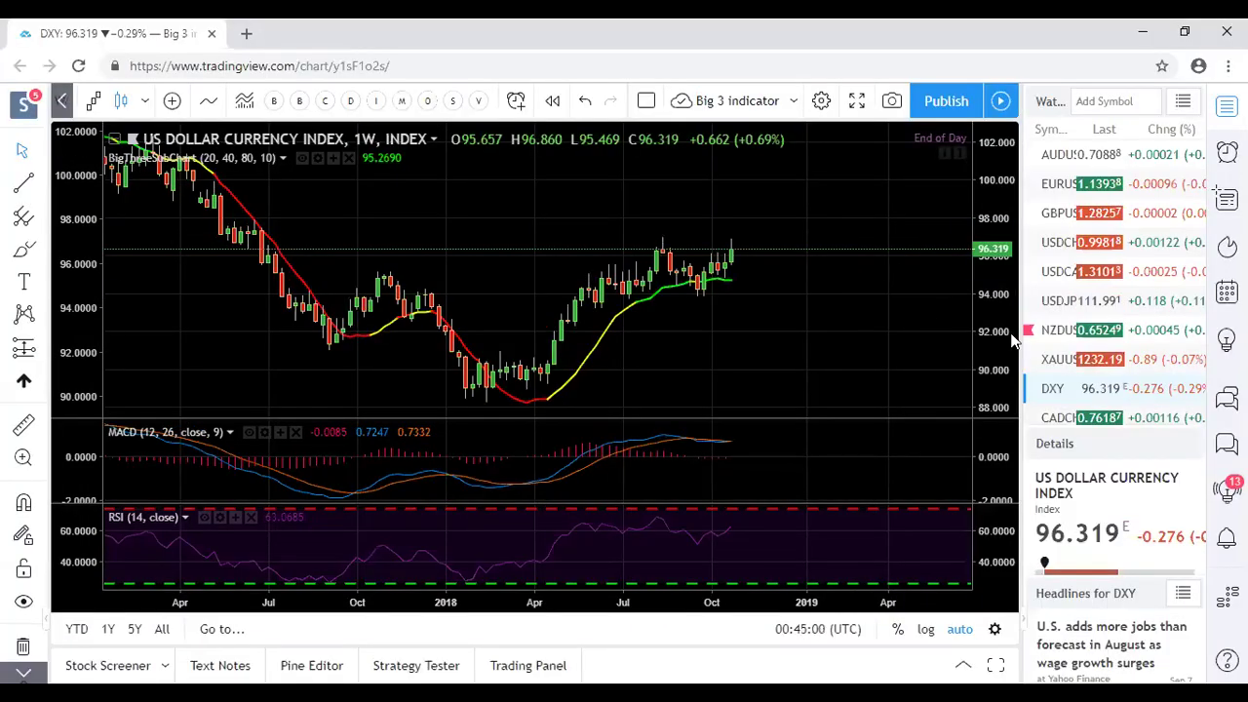
Step: View the AUDUSD weekly chart in full screen, enlarged to the candles from May 2018 onward
left_click(1070, 160)
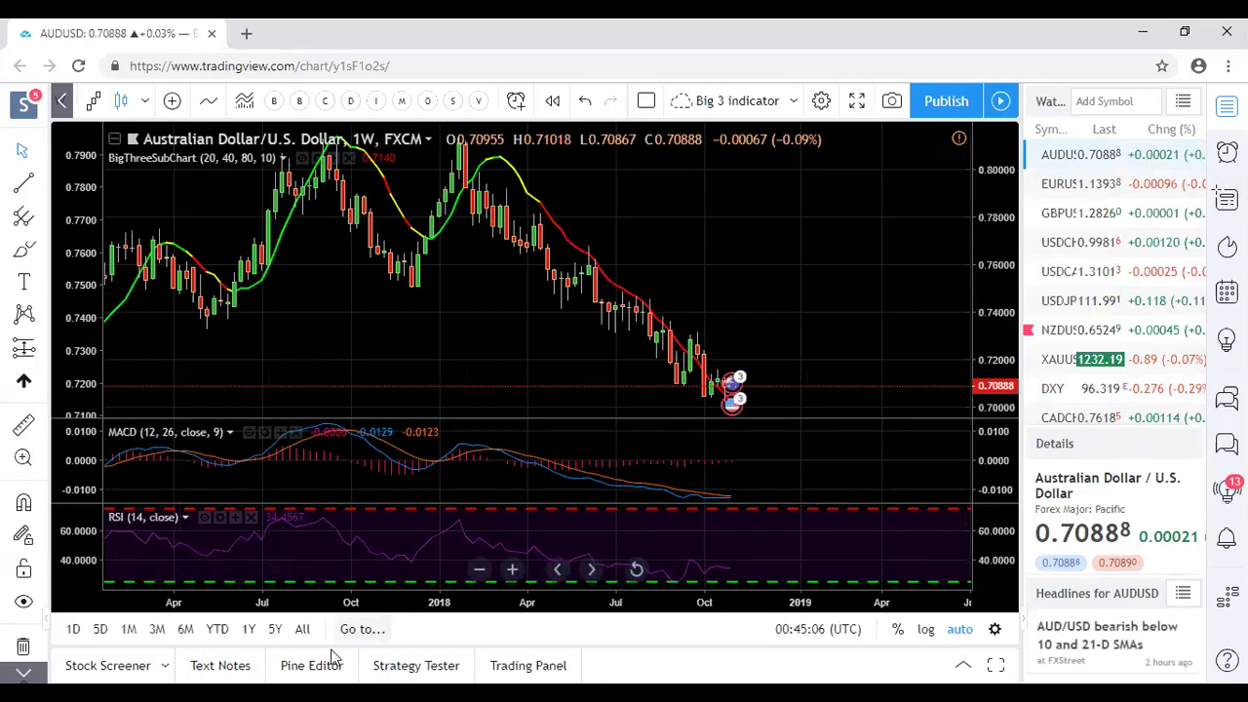
left_click(856, 101)
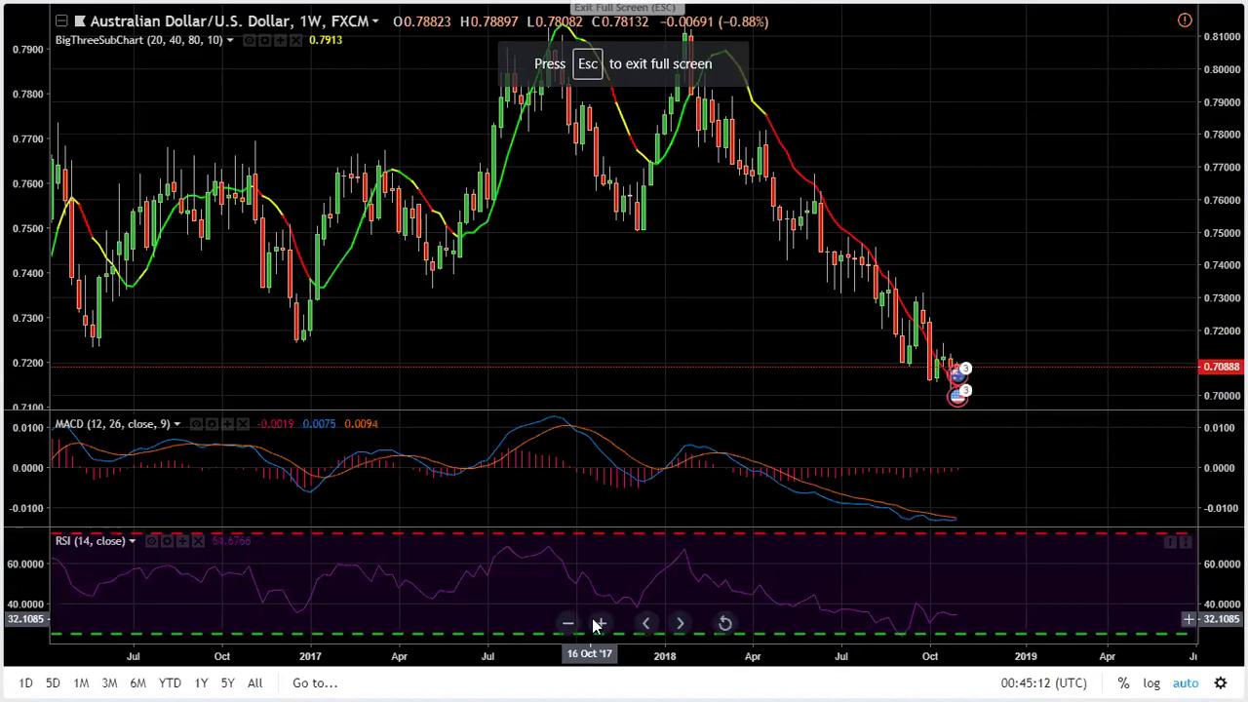
left_click(600, 625)
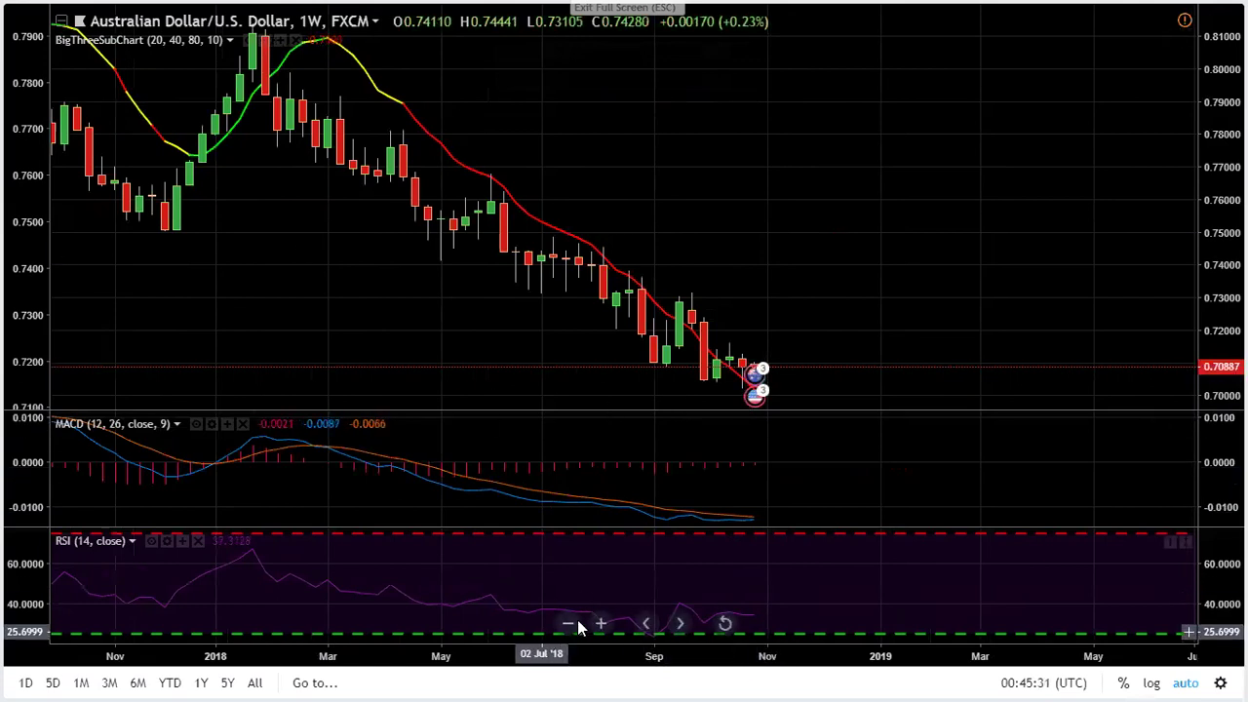
left_click(598, 623)
left_click(599, 624)
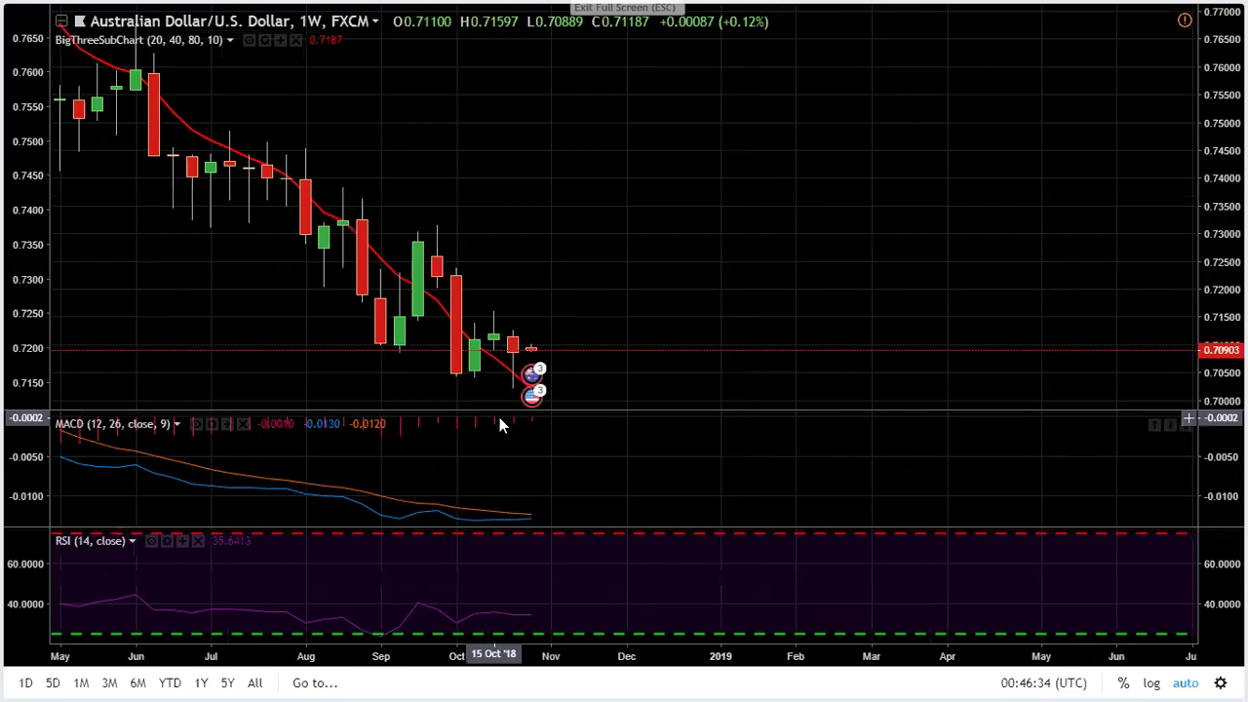
key("Escape")
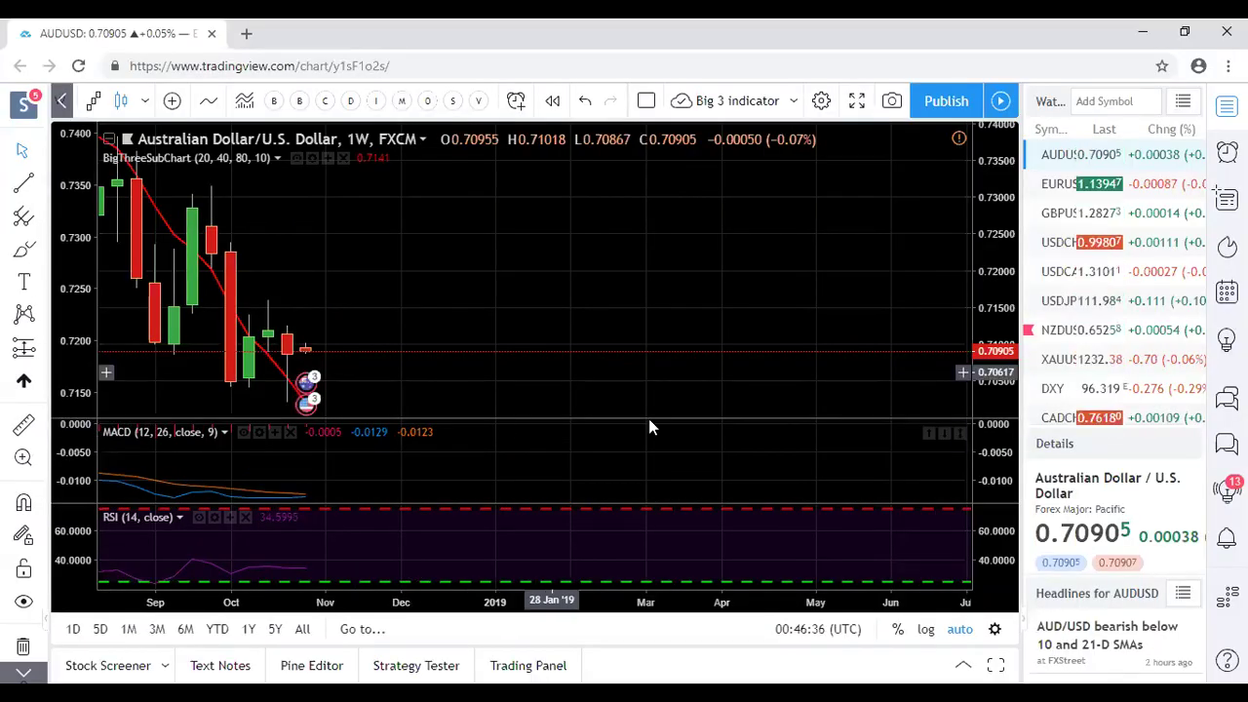
Step: Examine the latest AUDUSD weekly candles at closer magnification in full screen
left_click(512, 570)
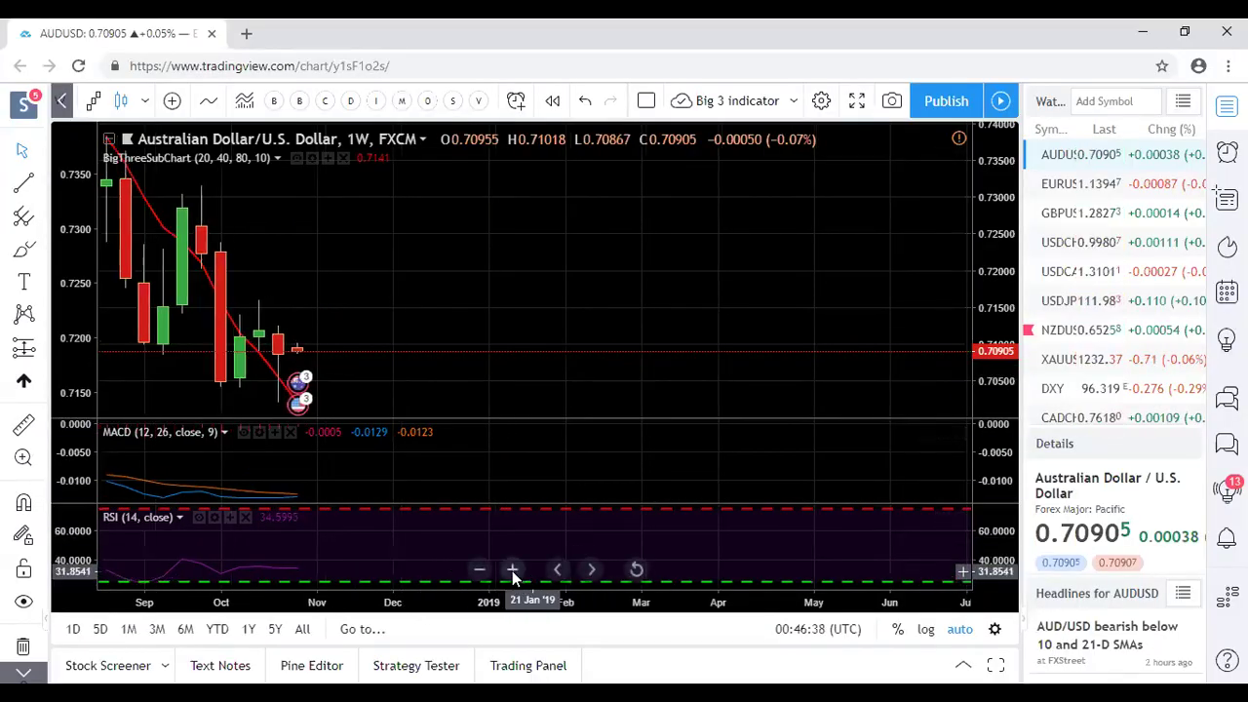
left_click(856, 102)
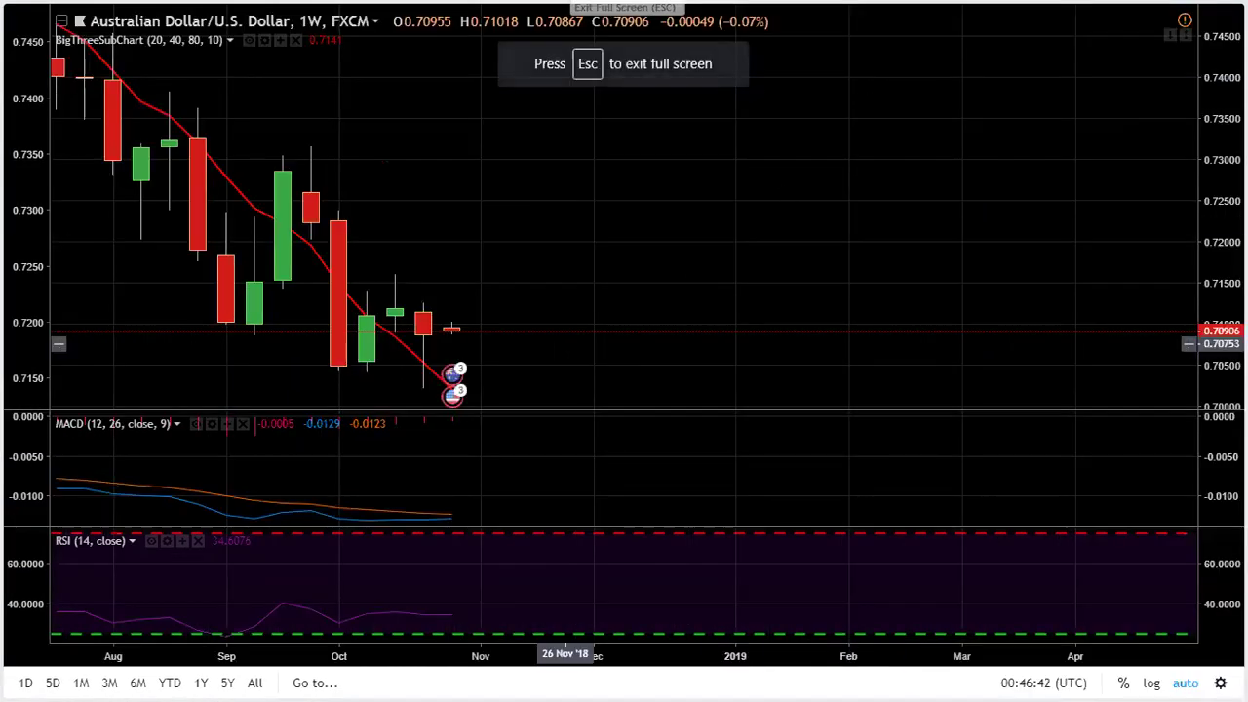
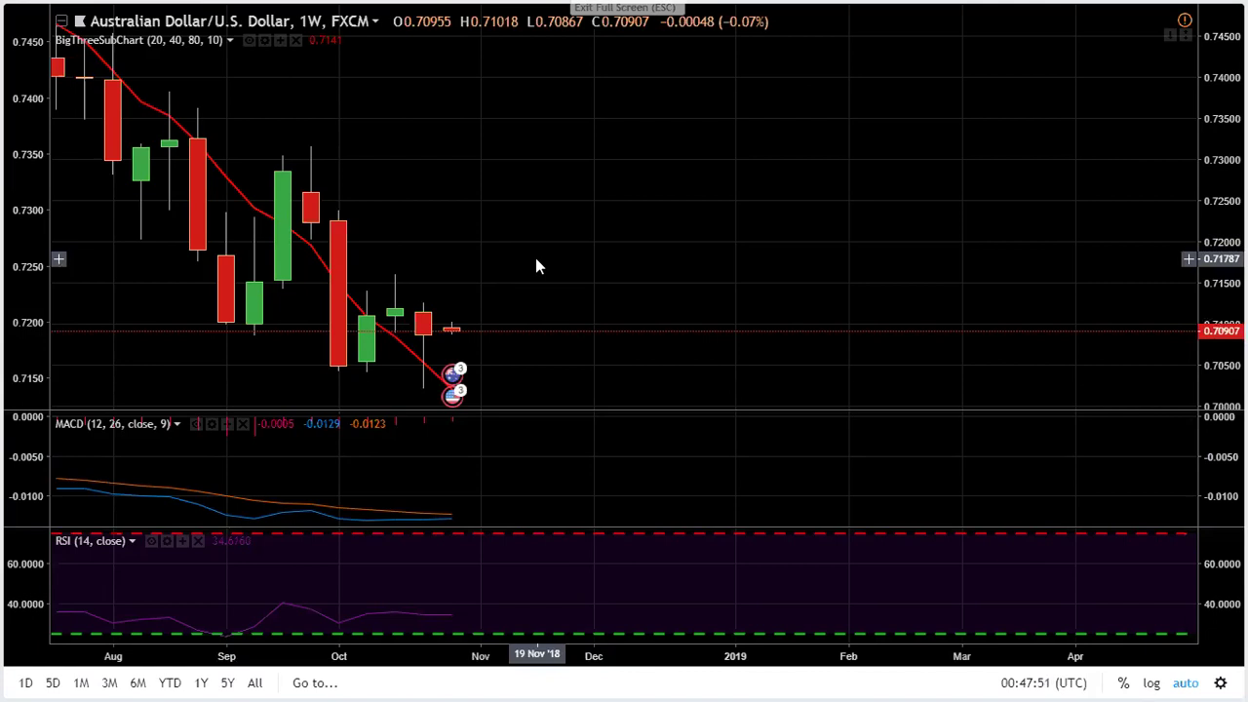
key("Escape")
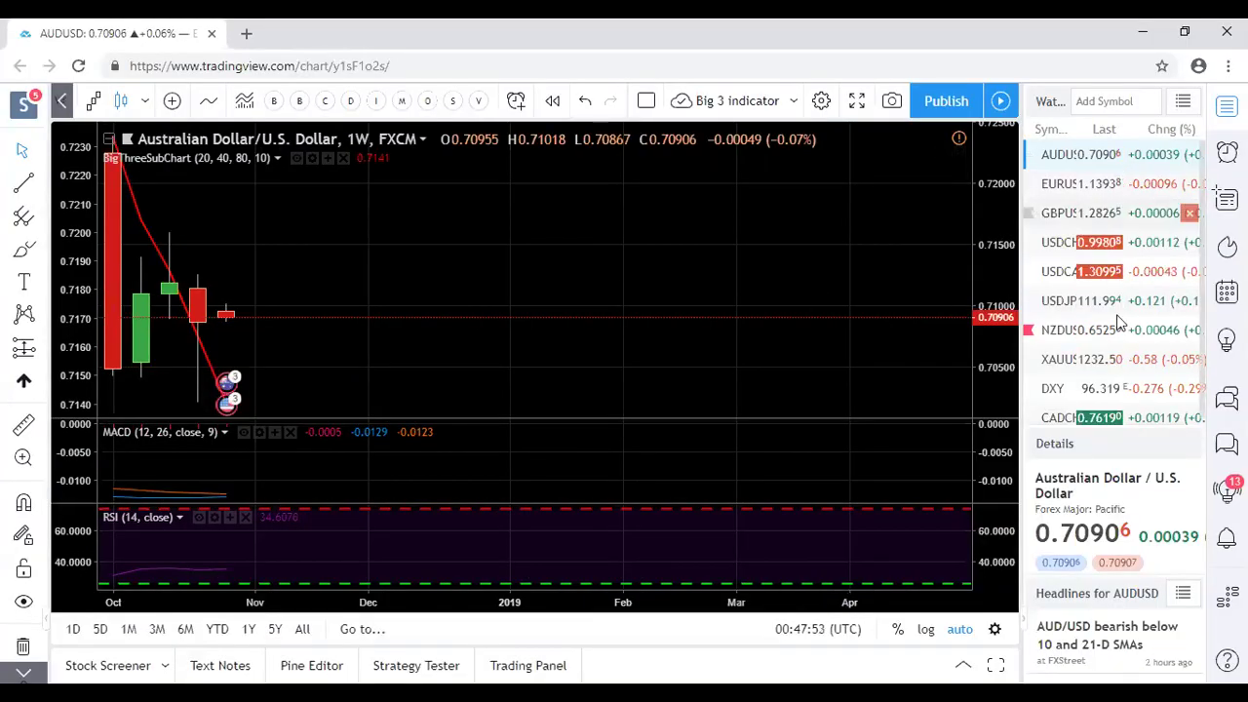
Step: View the NZDUSD weekly chart in full screen without the advert, including the candles back to June 2018
left_click(1061, 331)
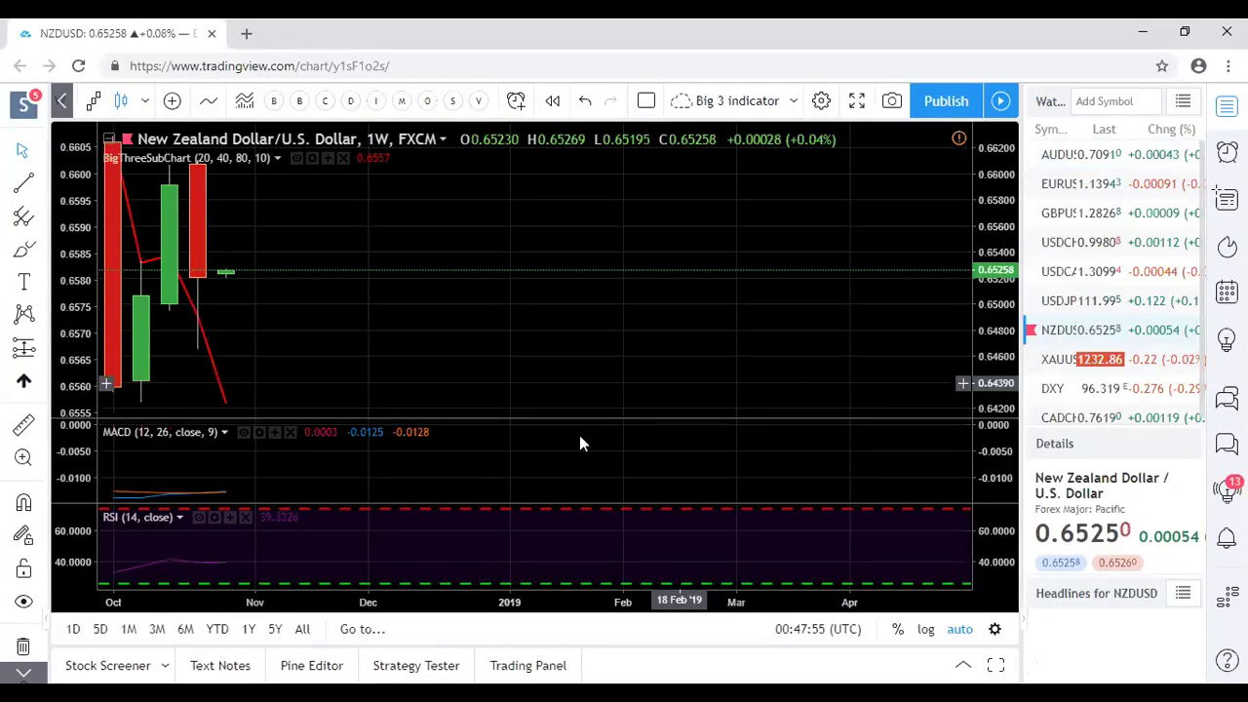
mouse_move(564, 582)
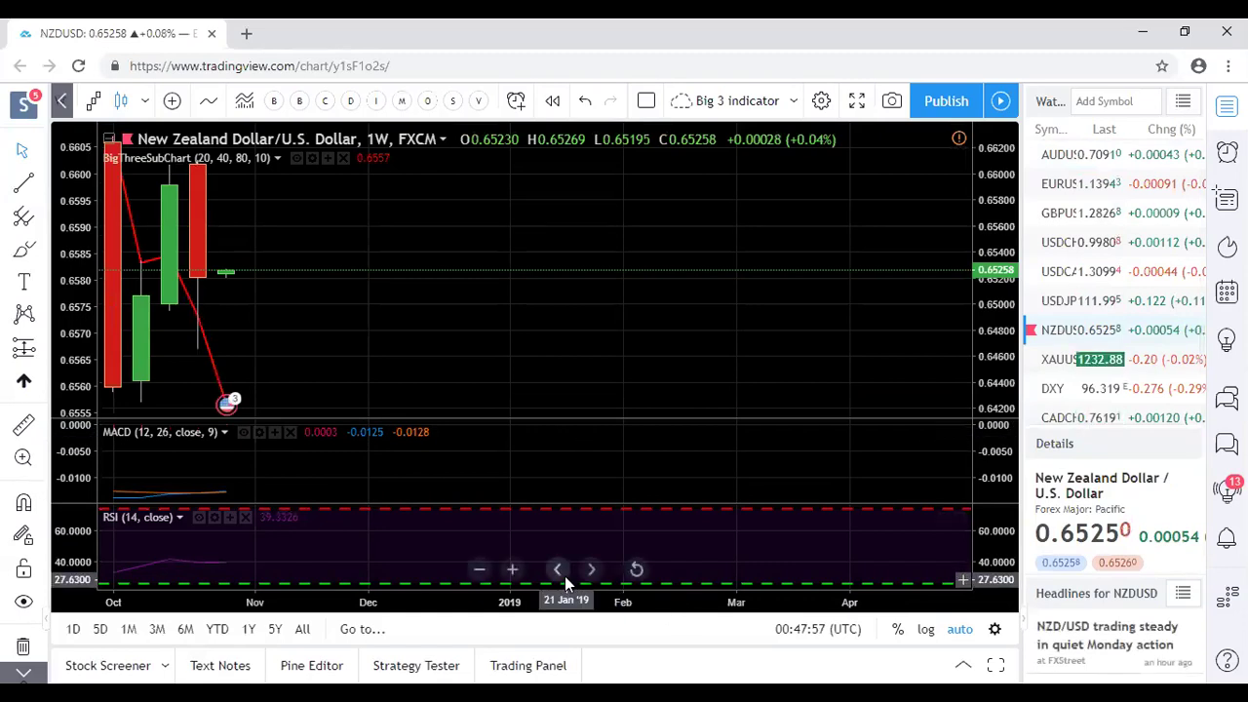
left_click(856, 101)
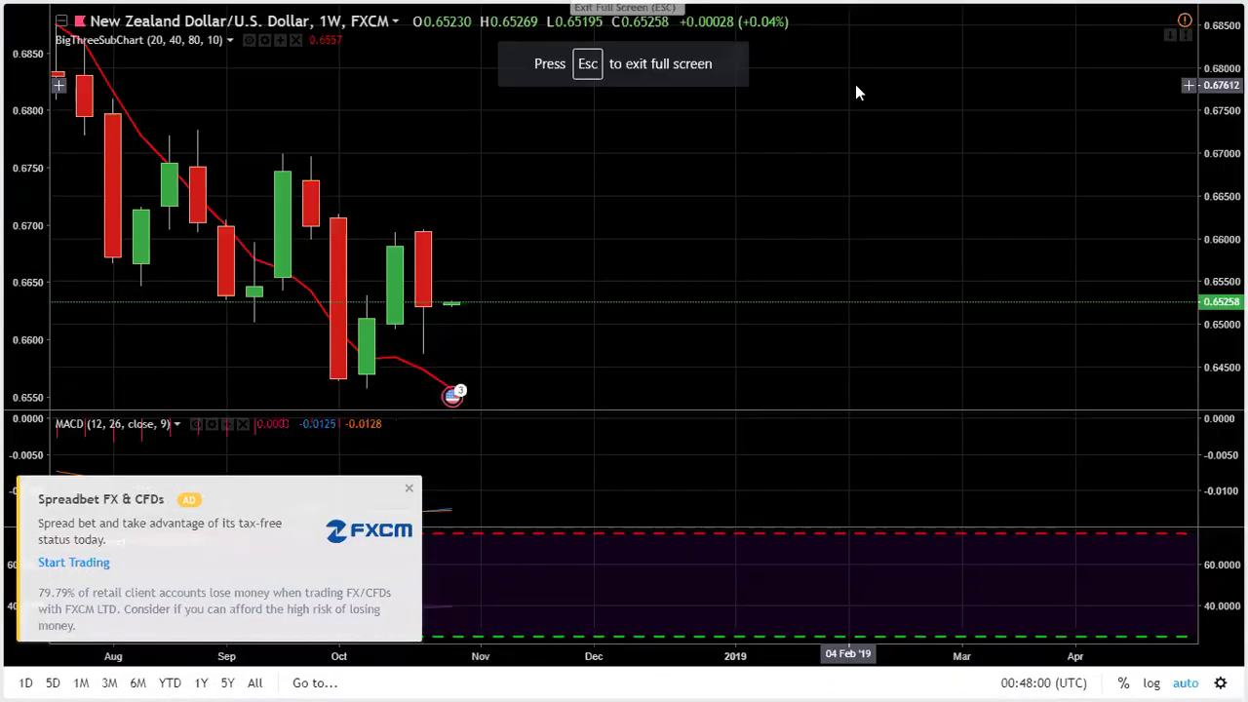
left_click(410, 490)
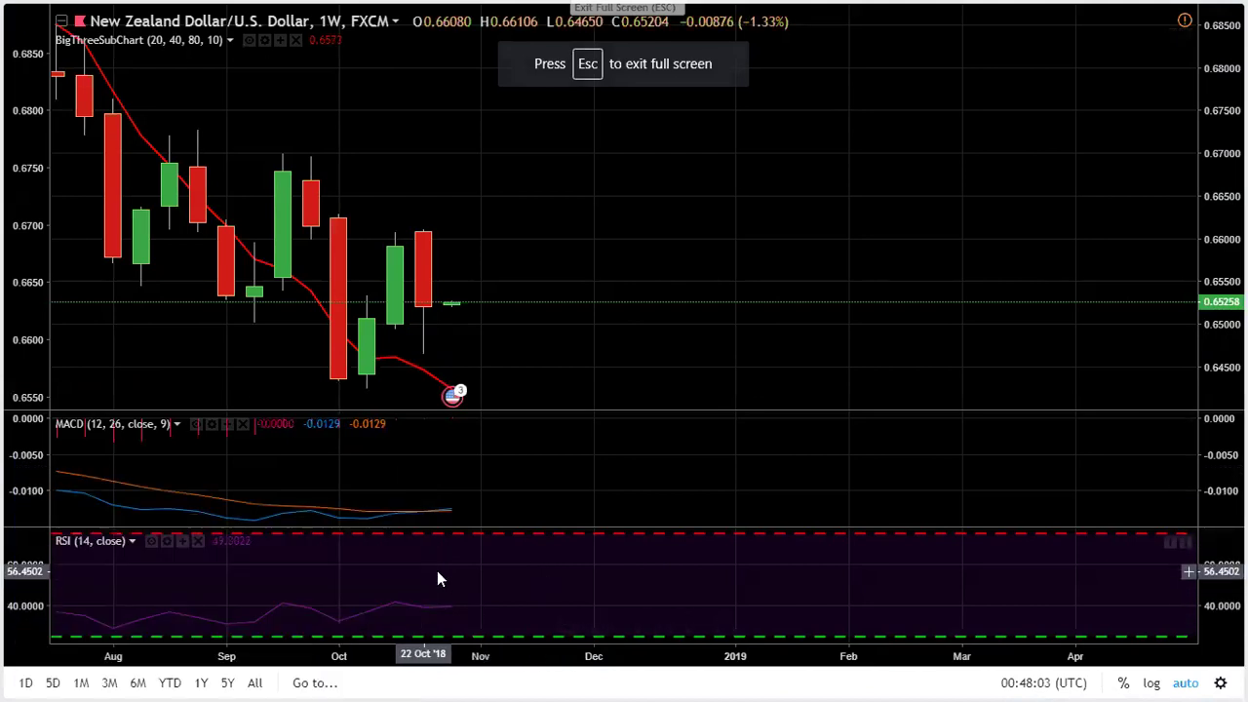
scroll(570, 581, "left", 5)
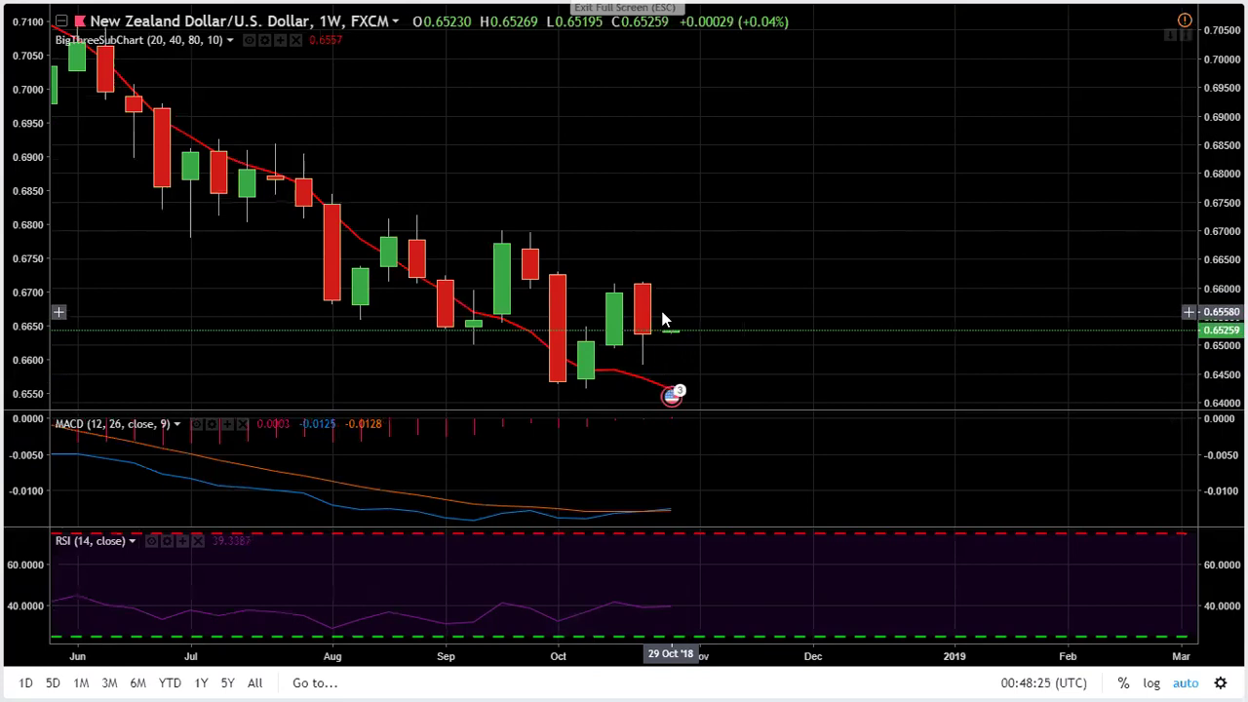
key("Escape")
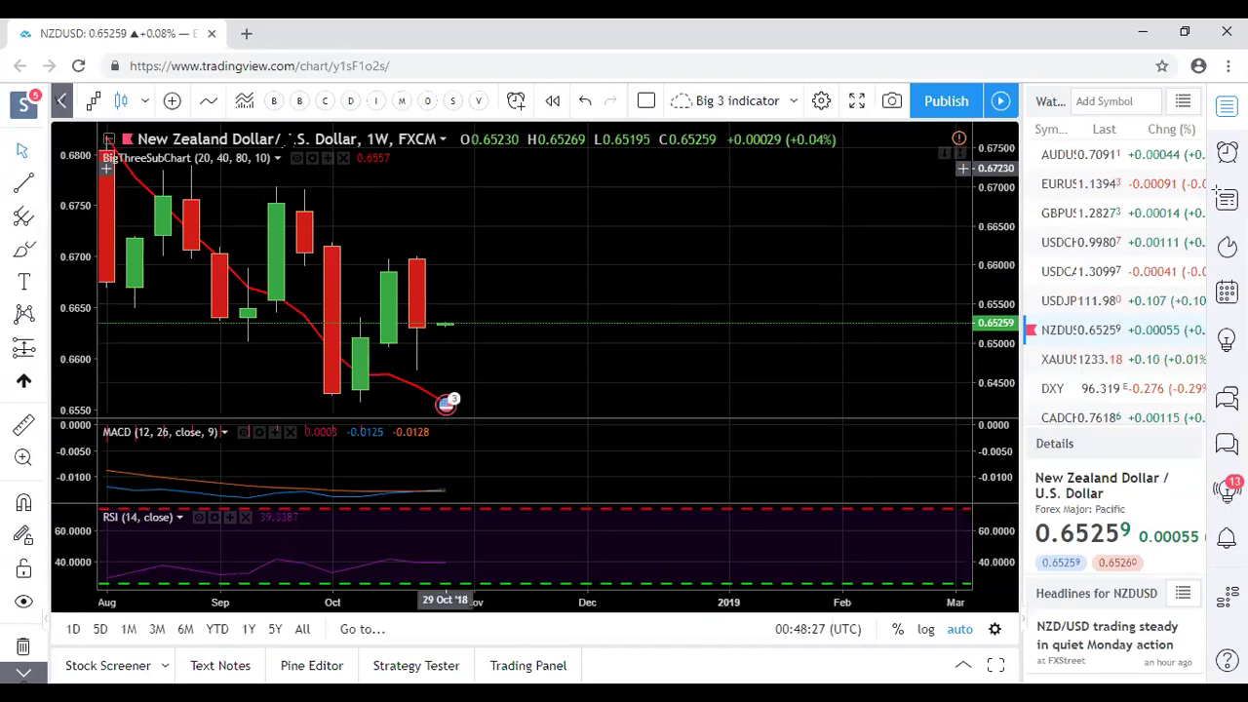
Step: Set the NZDUSD chart interval to 1 day
left_click(60, 101)
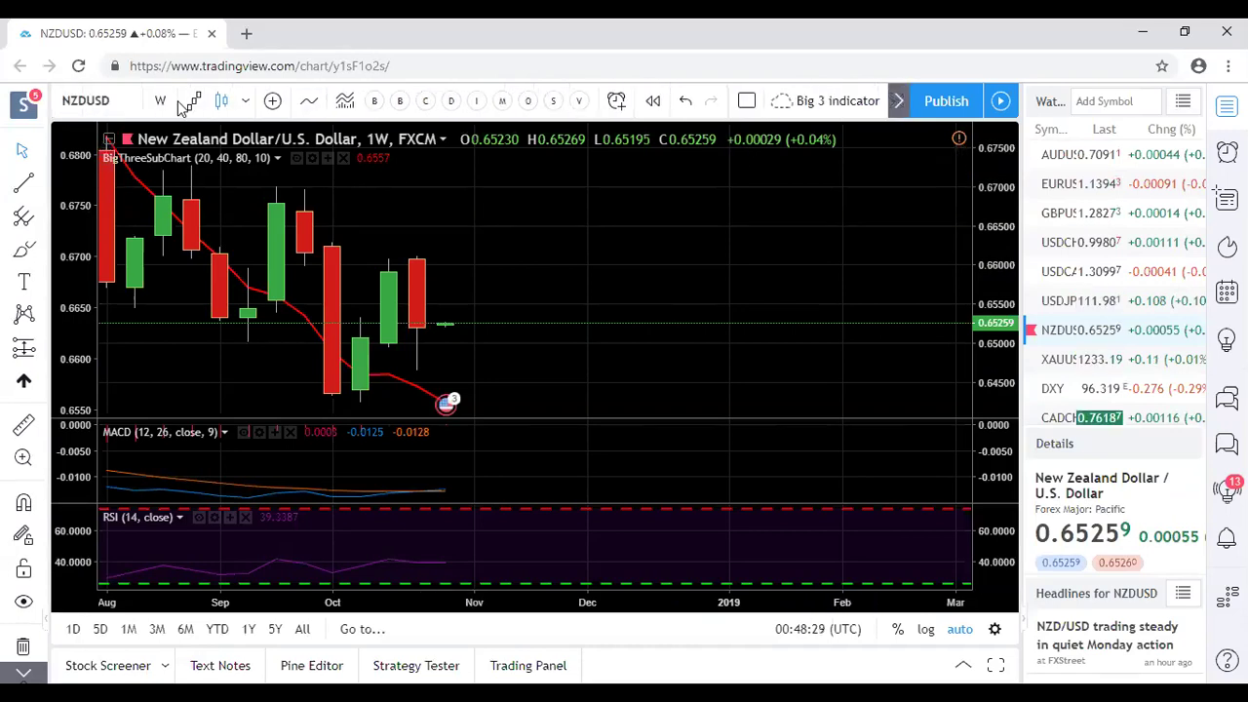
left_click(162, 101)
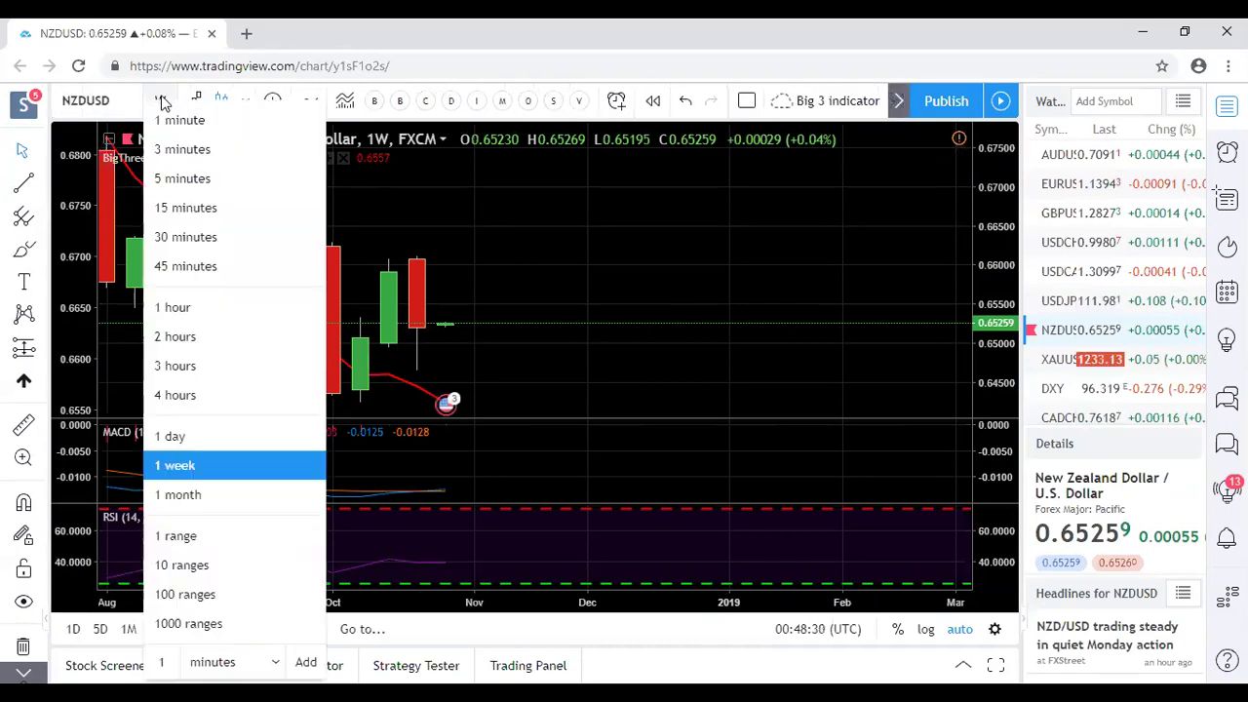
left_click(186, 433)
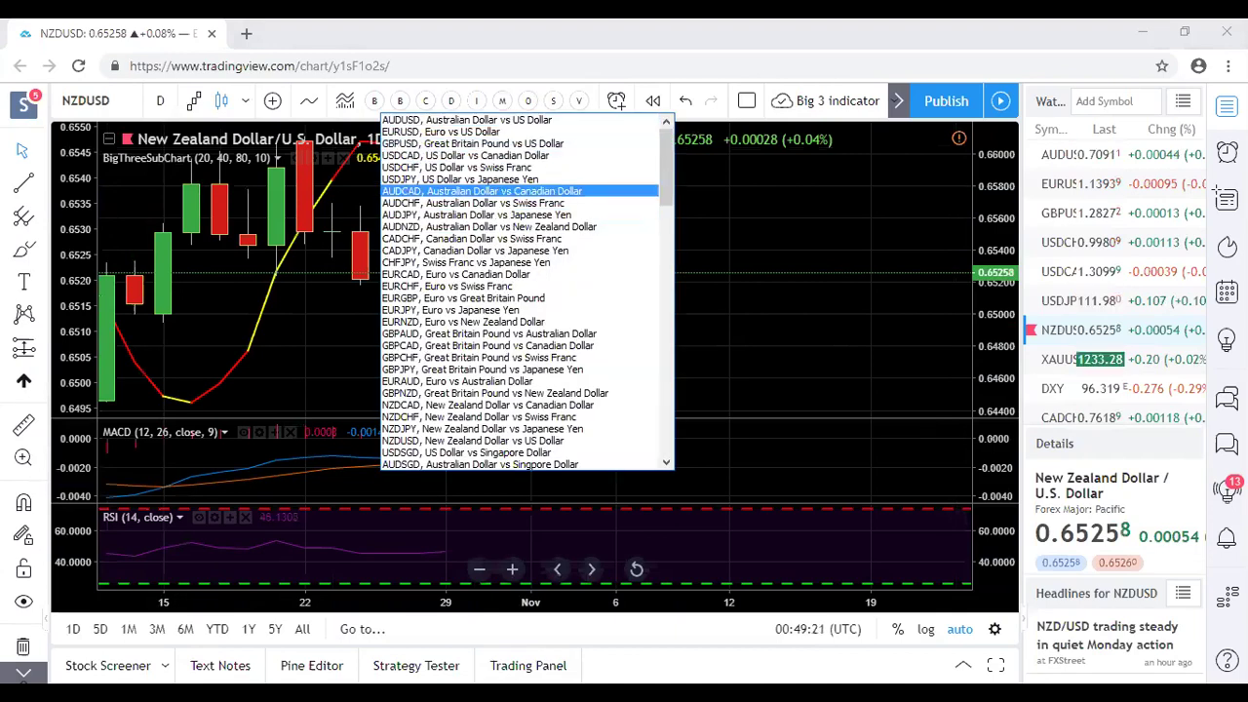
Step: Look through the order's instrument list, from the forex pairs to the commodity CFDs, and choose NZDUSD with Market Execution
scroll(522, 292, "down", 10)
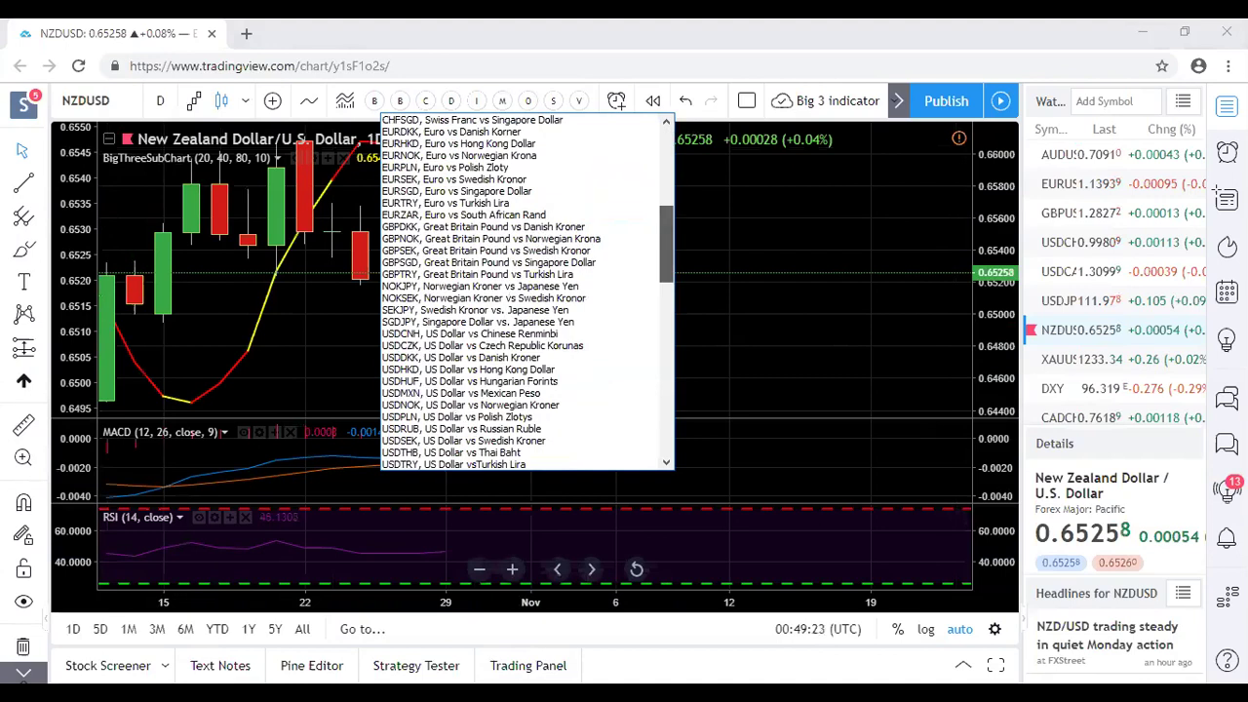
scroll(524, 292, "down", 12)
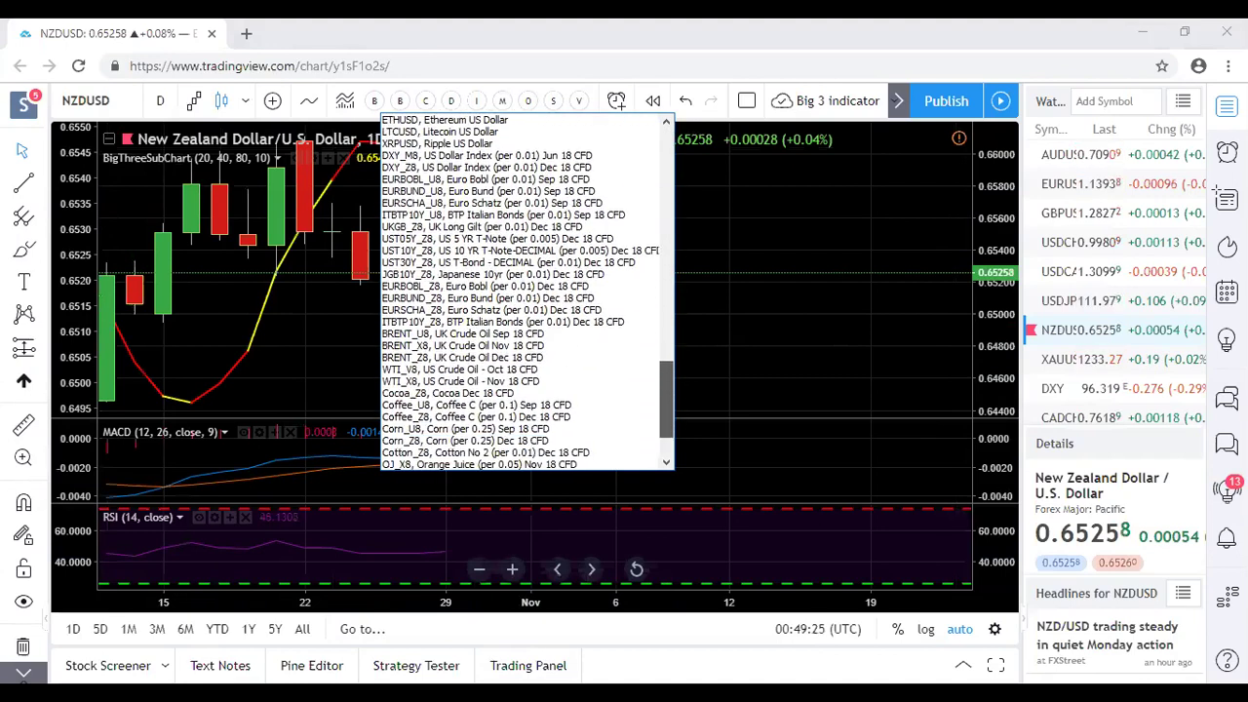
scroll(526, 293, "up", 12)
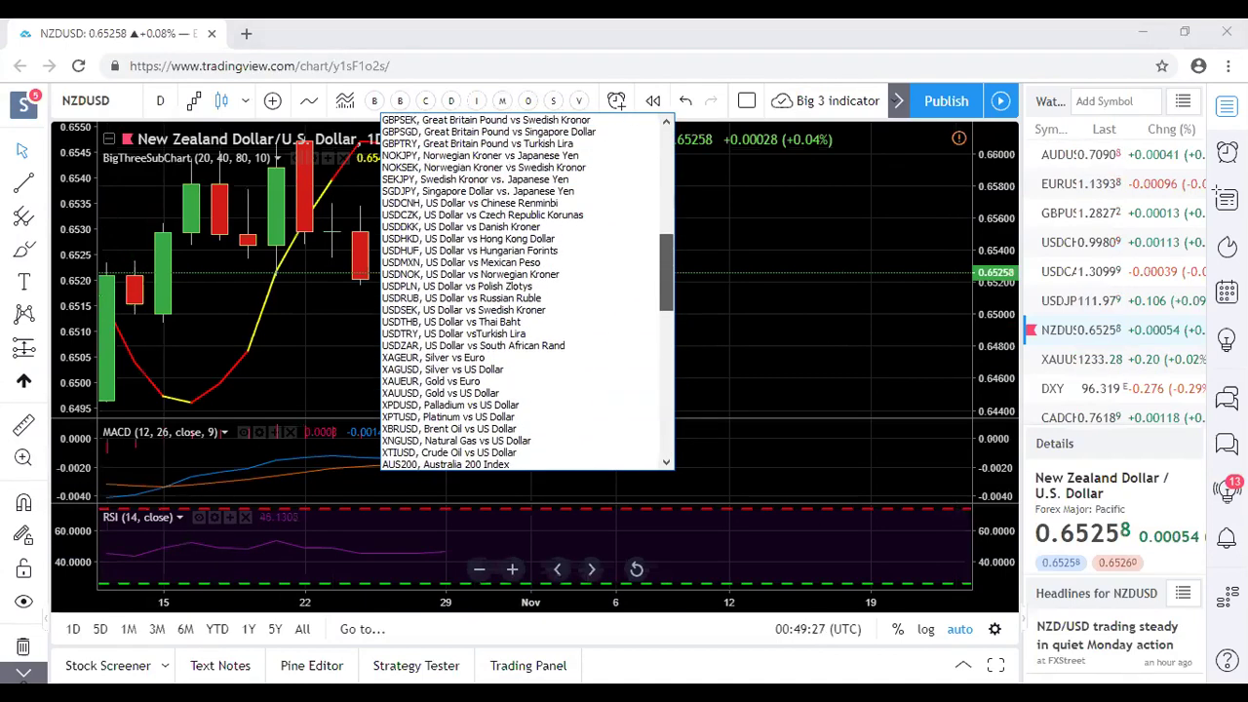
scroll(526, 292, "down", 3)
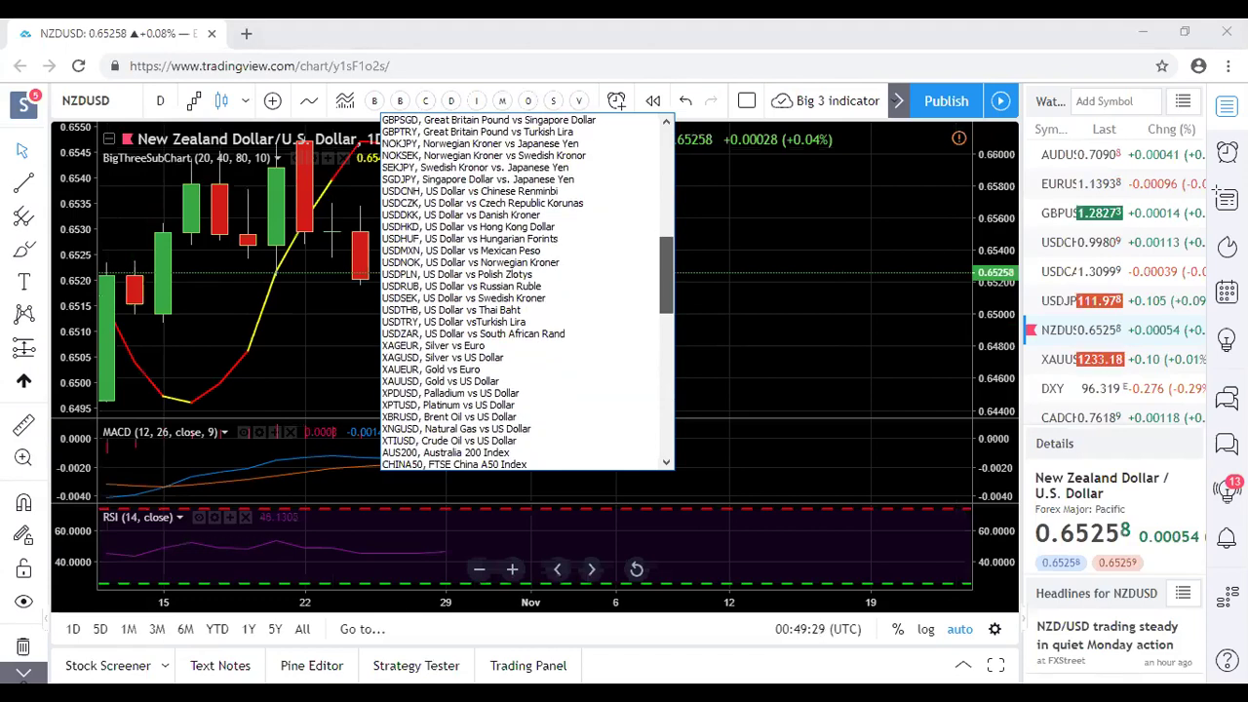
scroll(526, 292, "down", 5)
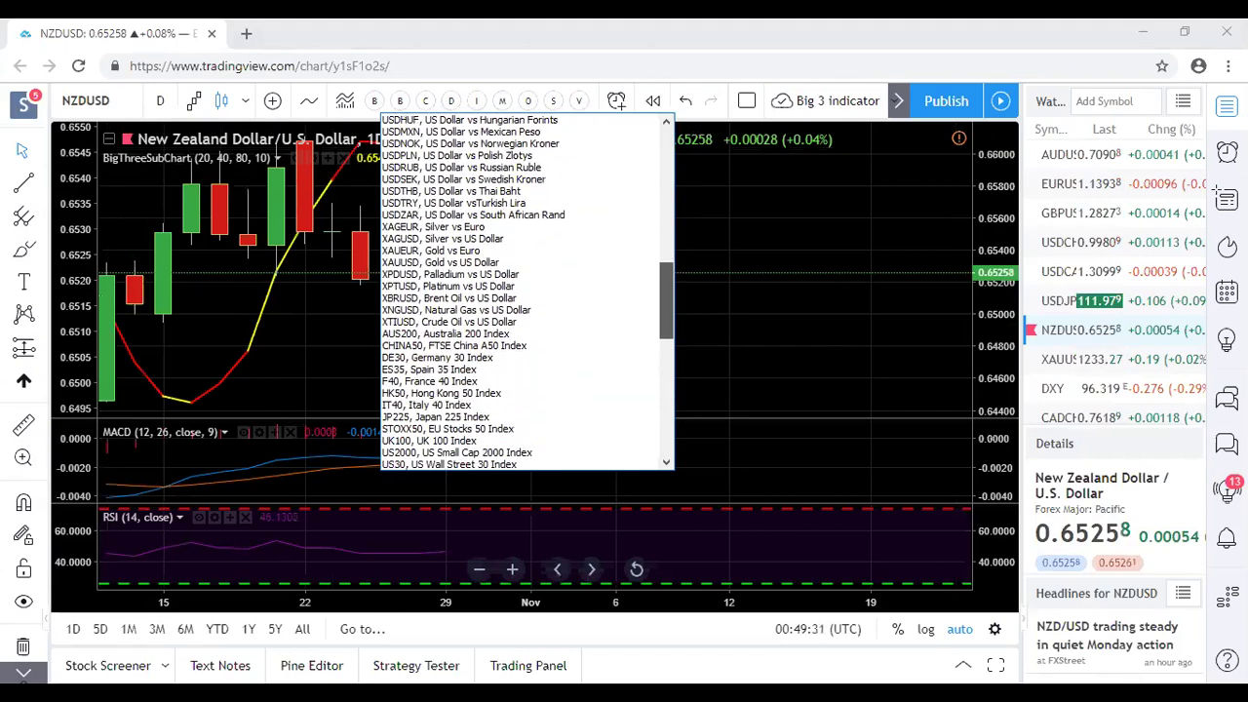
scroll(527, 293, "down", 4)
scroll(526, 293, "up", 15)
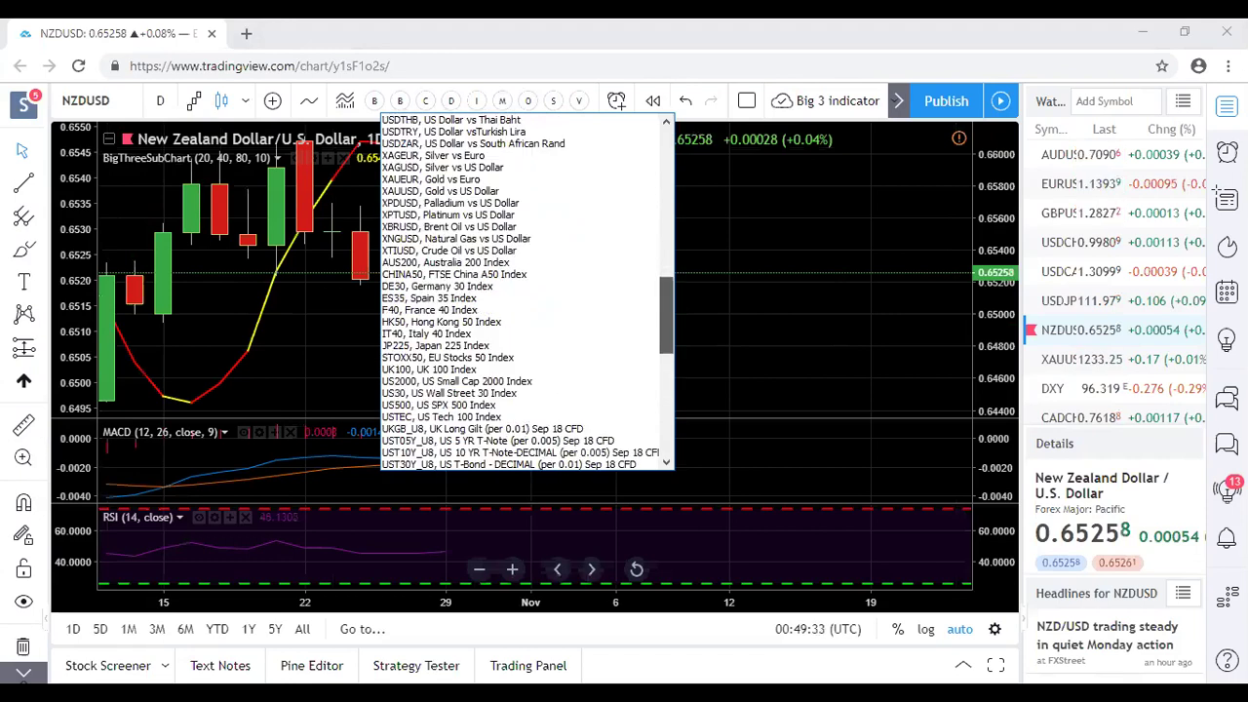
scroll(517, 167, "up", 5)
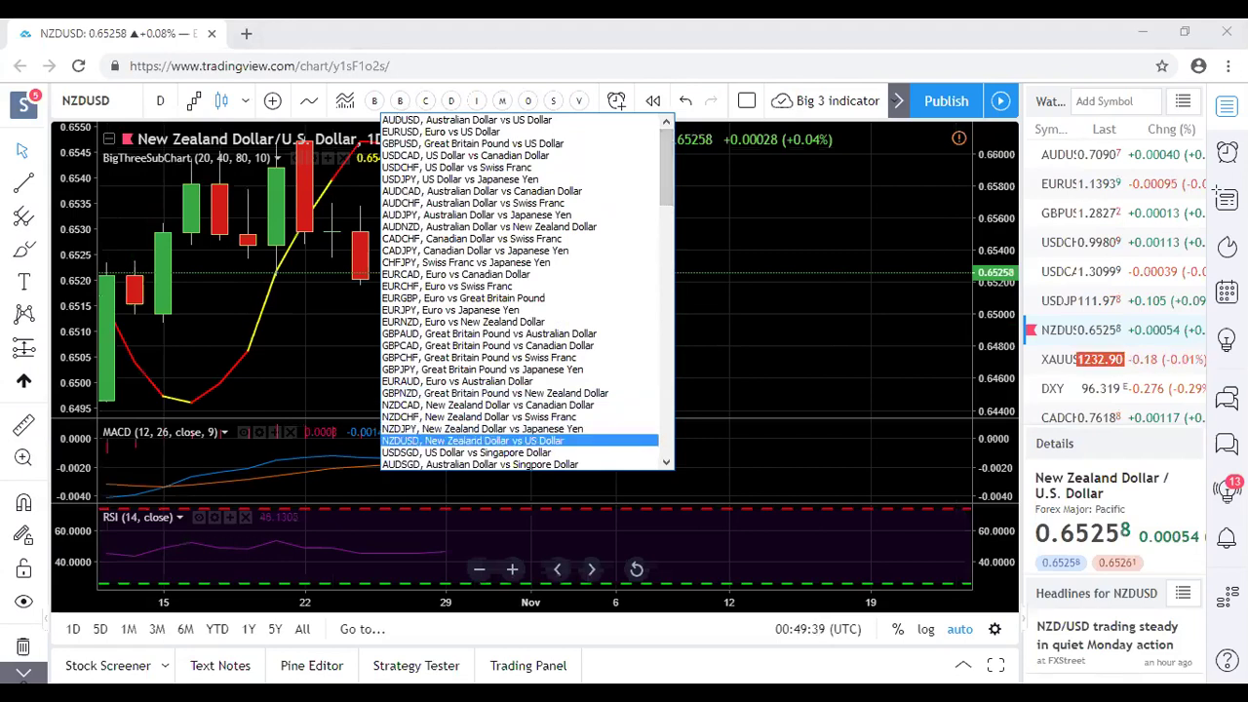
left_click(472, 440)
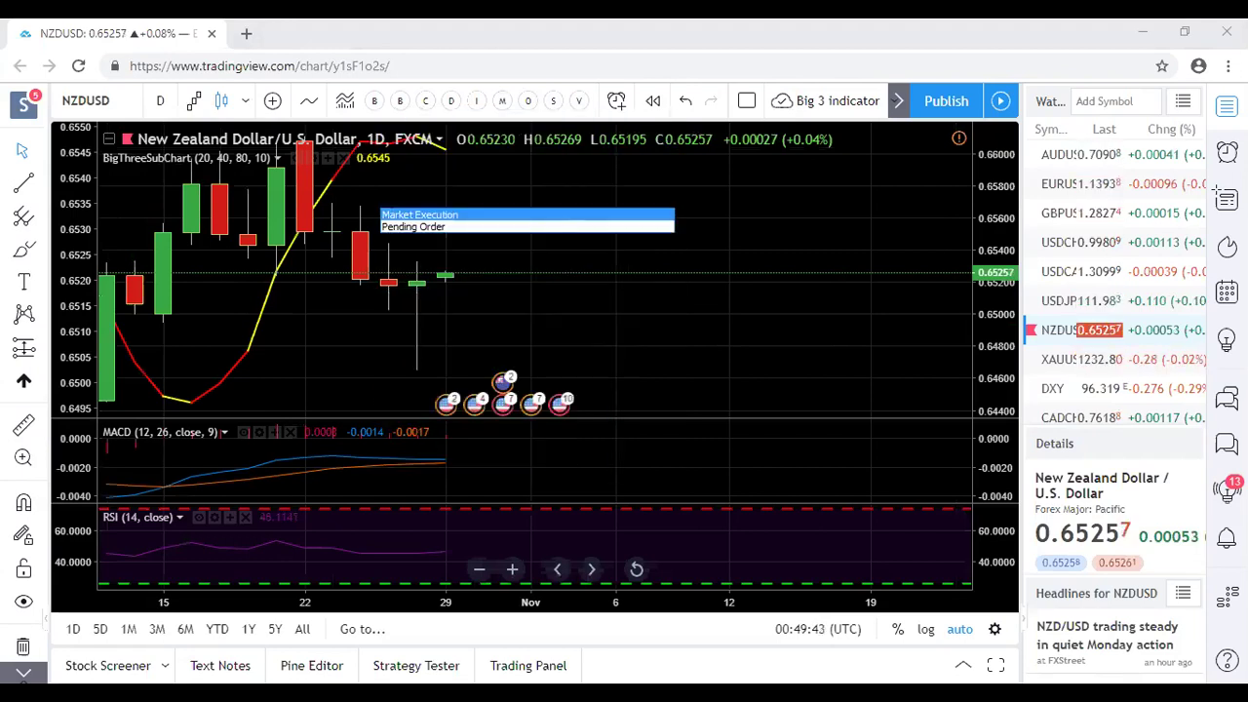
key("Return")
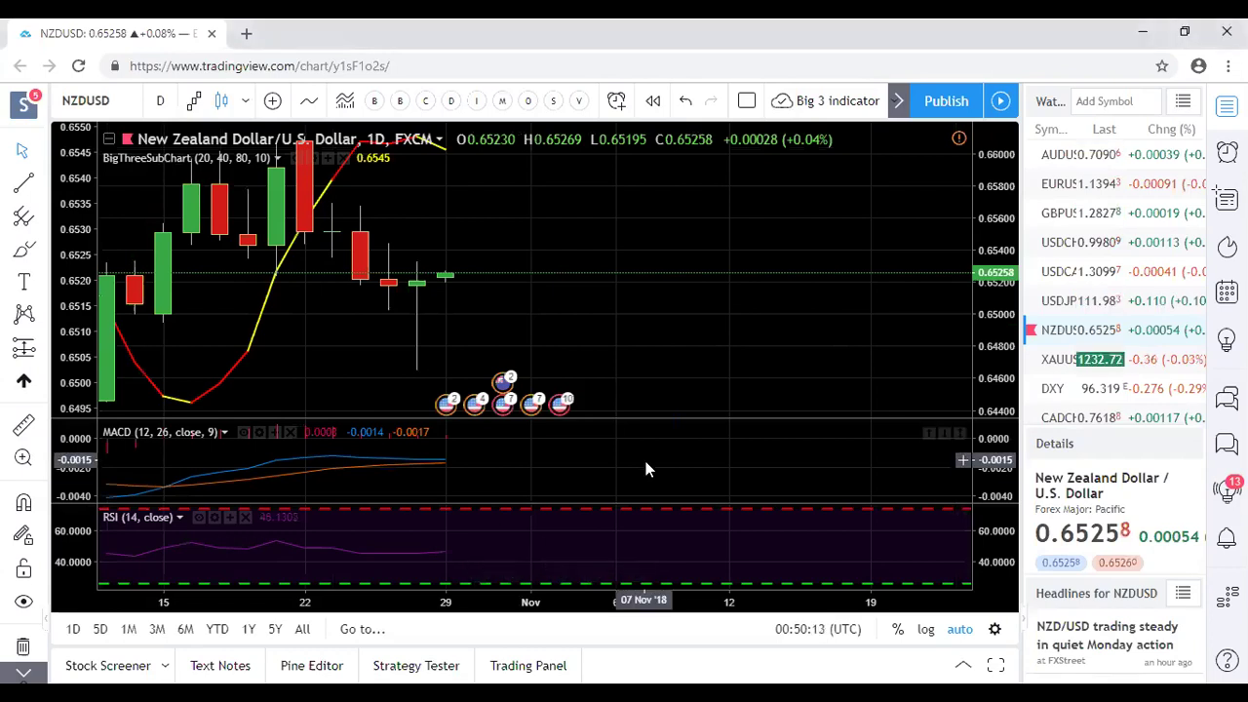
Step: View the EURUSD chart in full screen at an interval of 1 week
left_click(1080, 184)
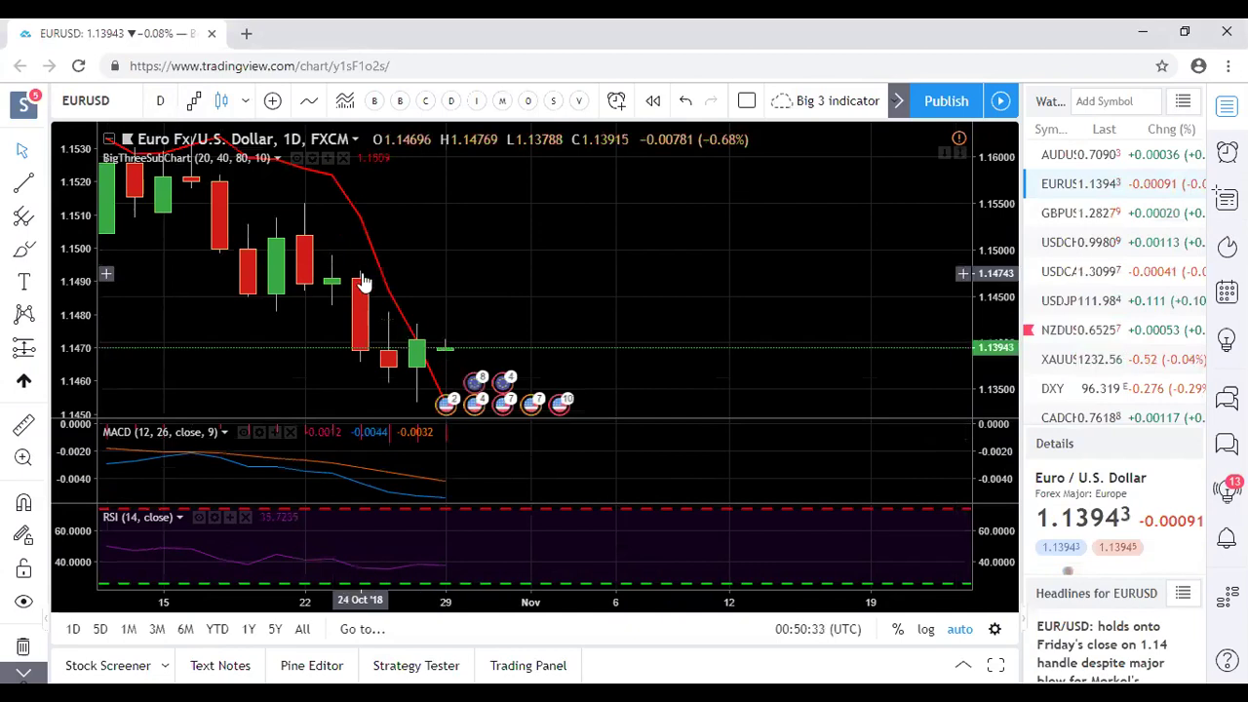
left_click(160, 101)
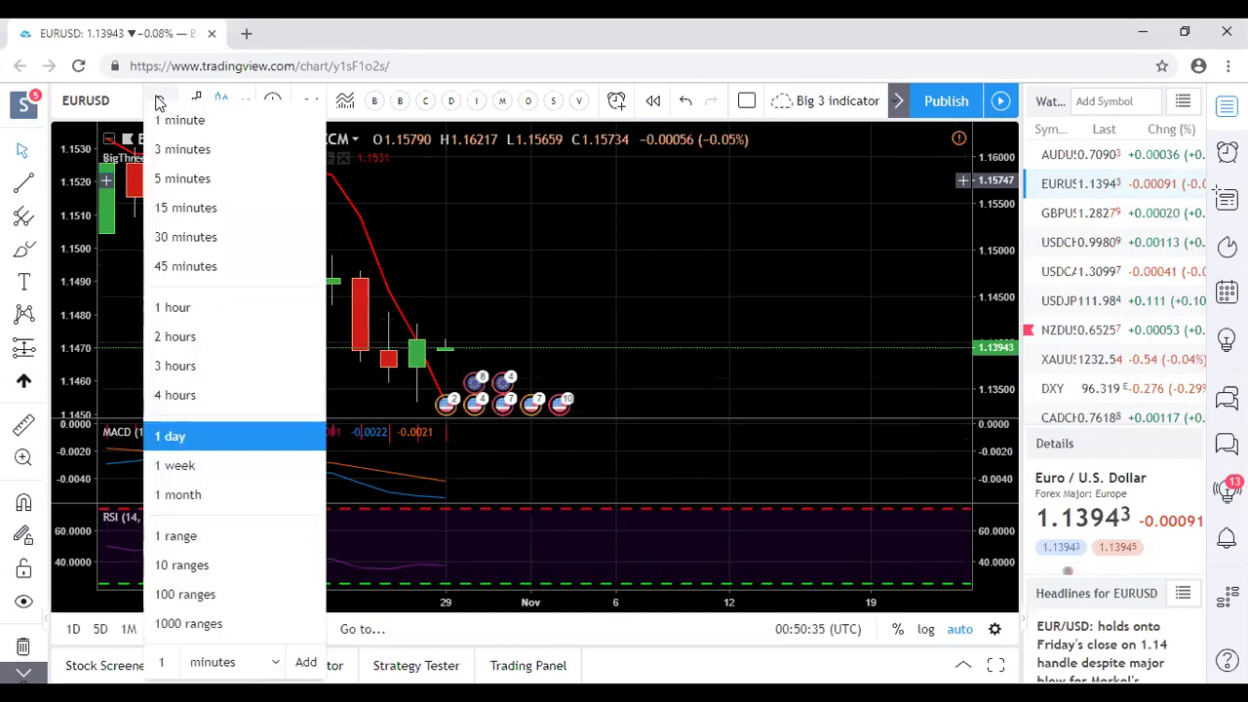
left_click(218, 465)
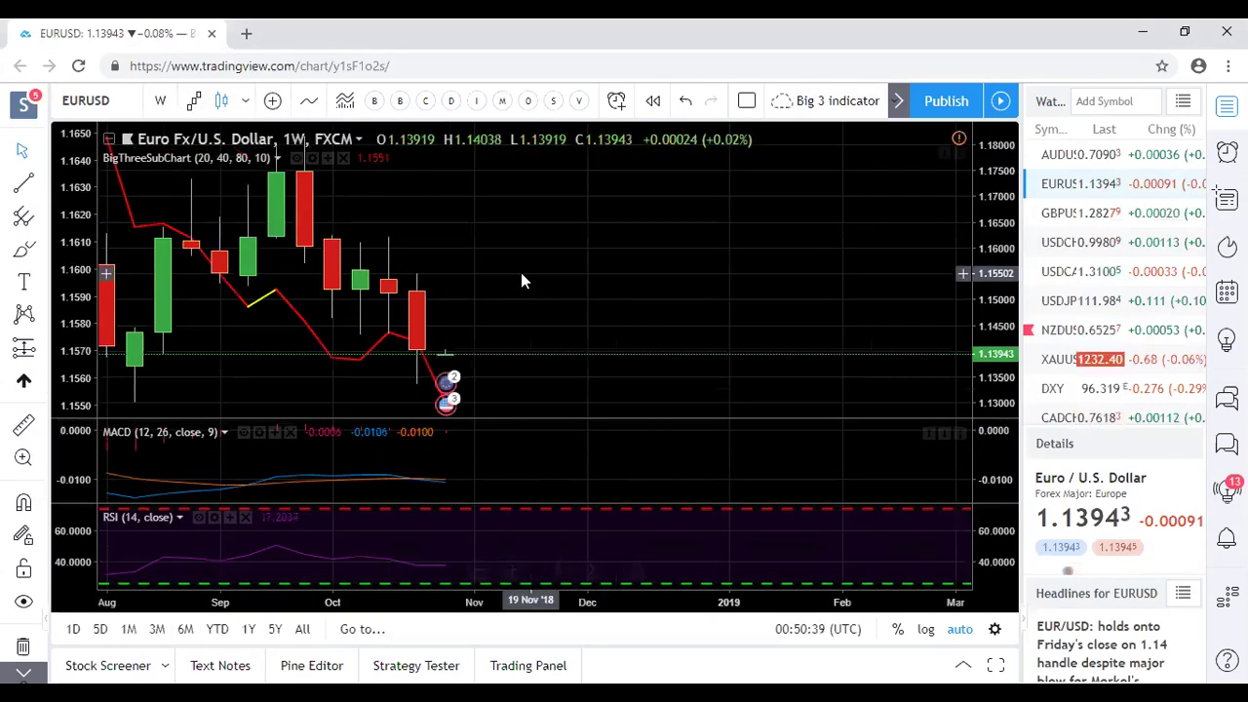
left_click(897, 101)
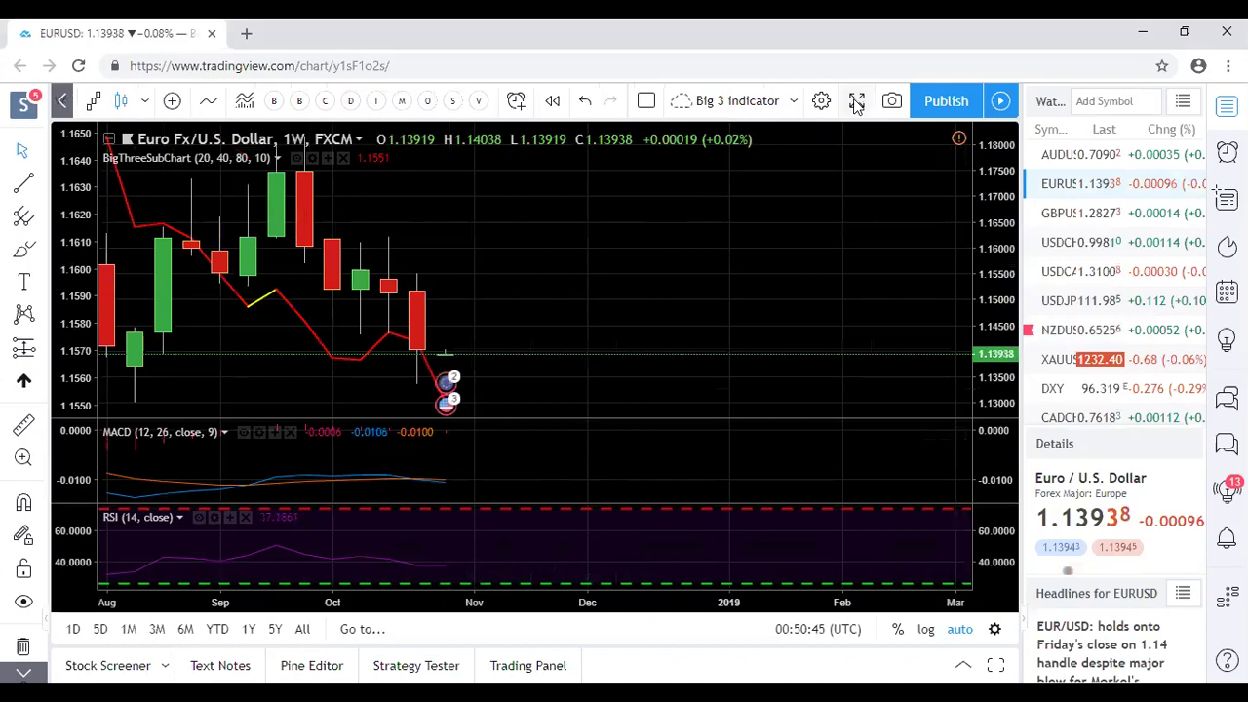
left_click(855, 102)
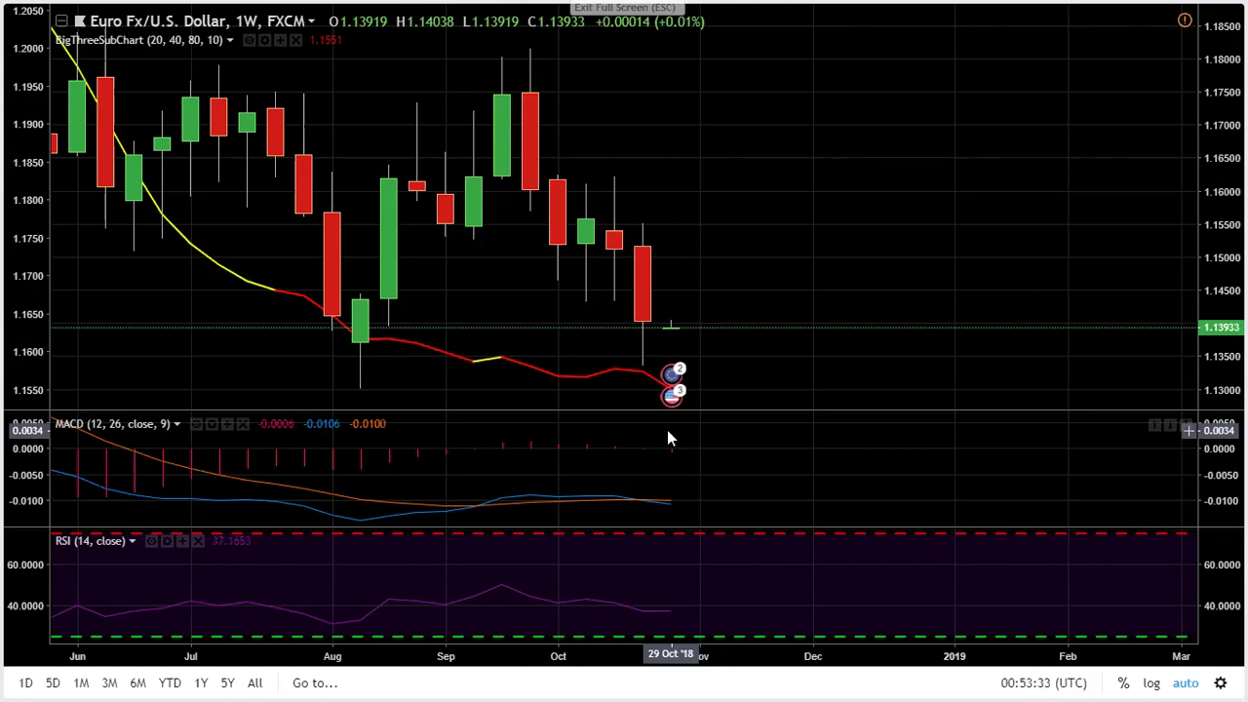
key("Escape")
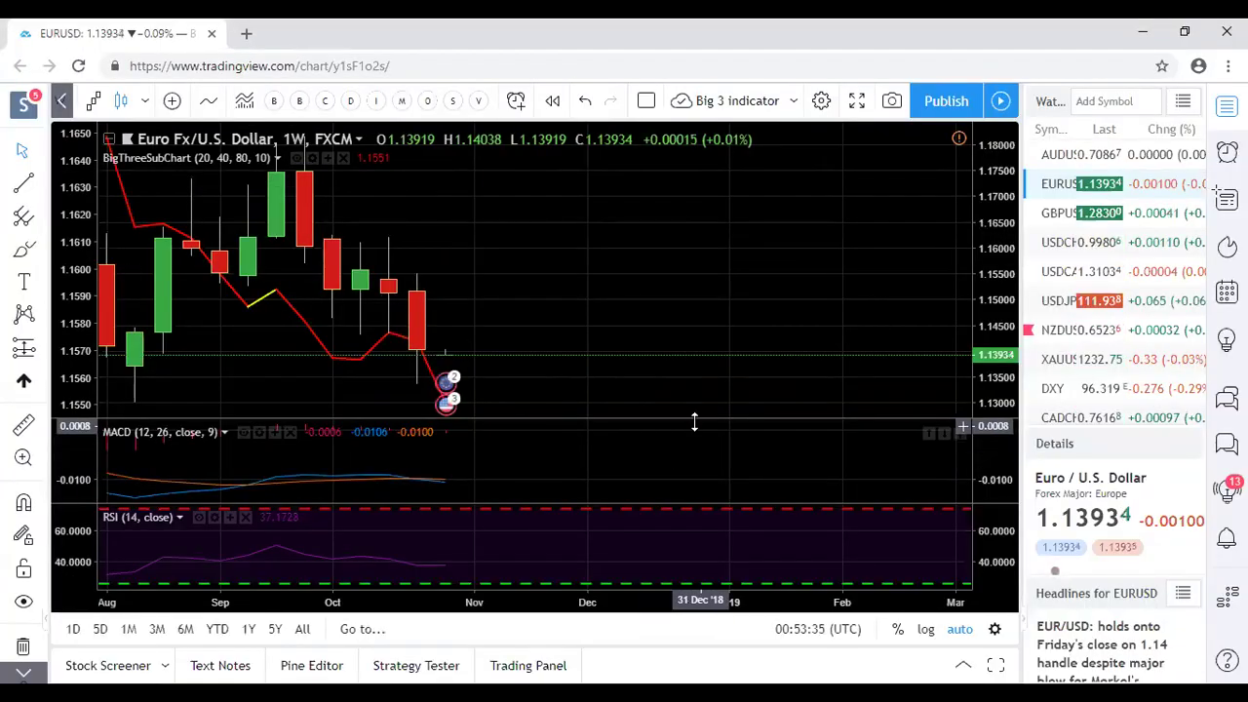
Step: View the GBPUSD weekly chart enlarged in full screen without the advert, including the candles back to June 2018
left_click(1063, 214)
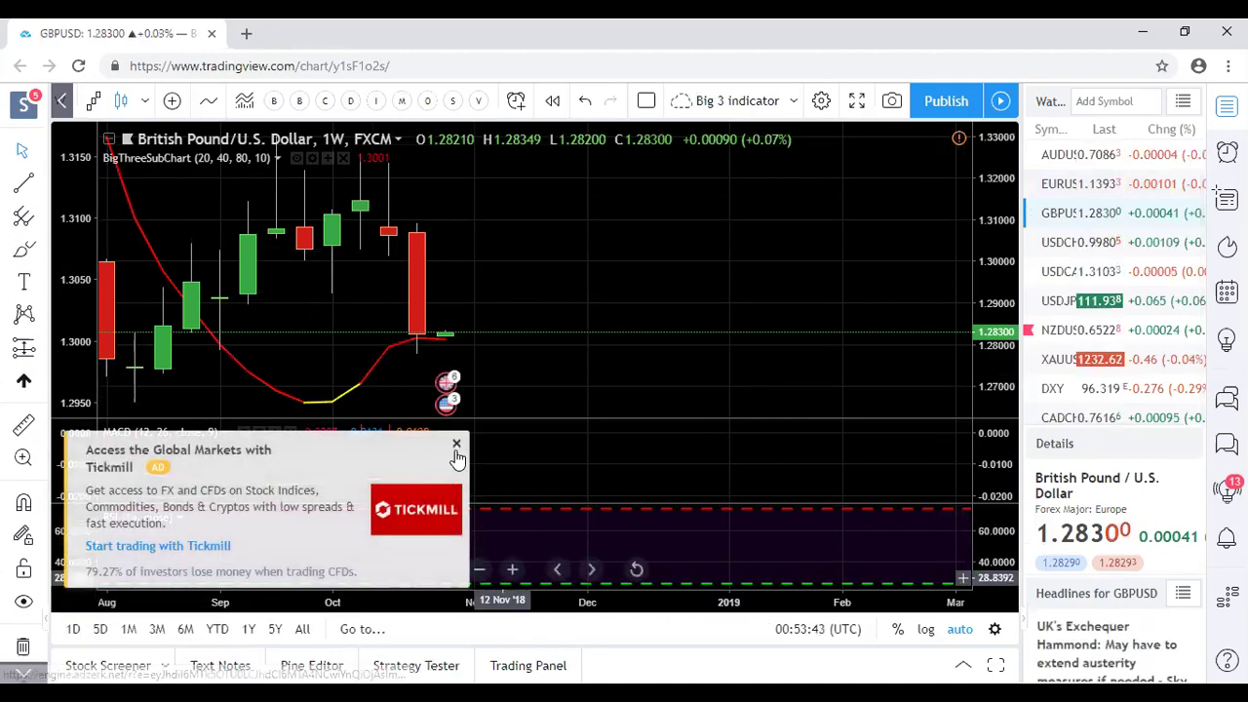
left_click(456, 444)
left_click(512, 571)
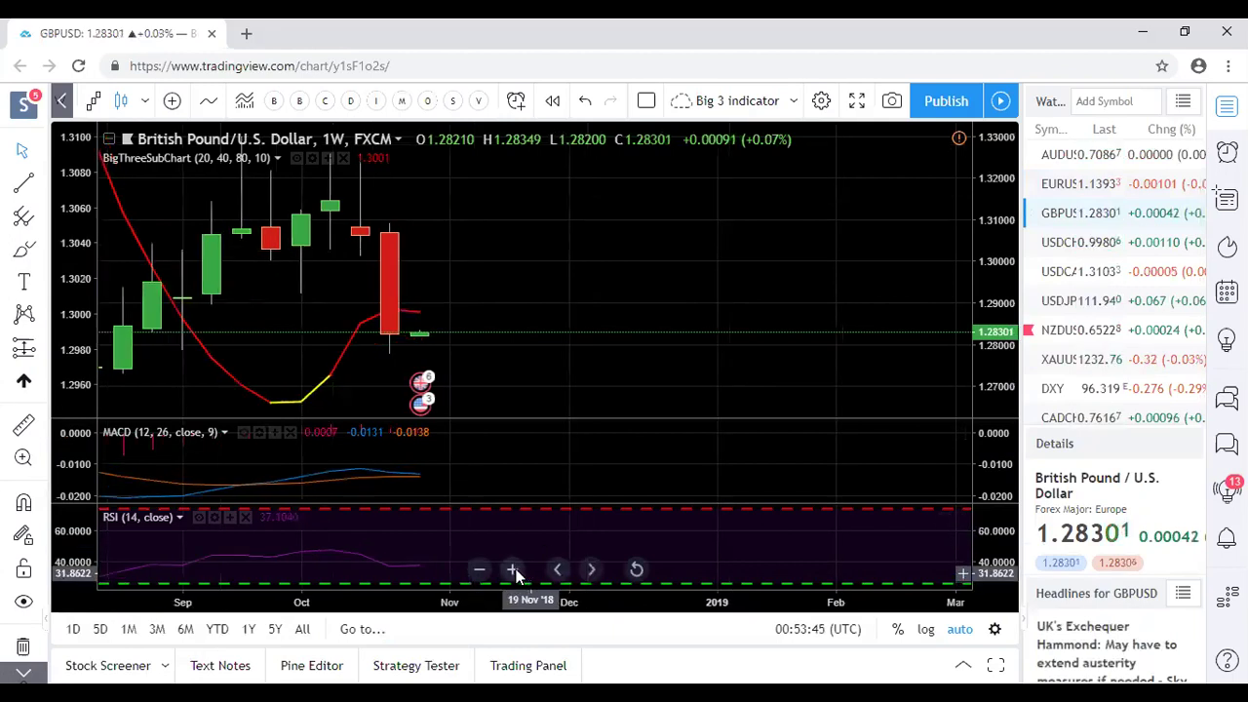
left_click(513, 570)
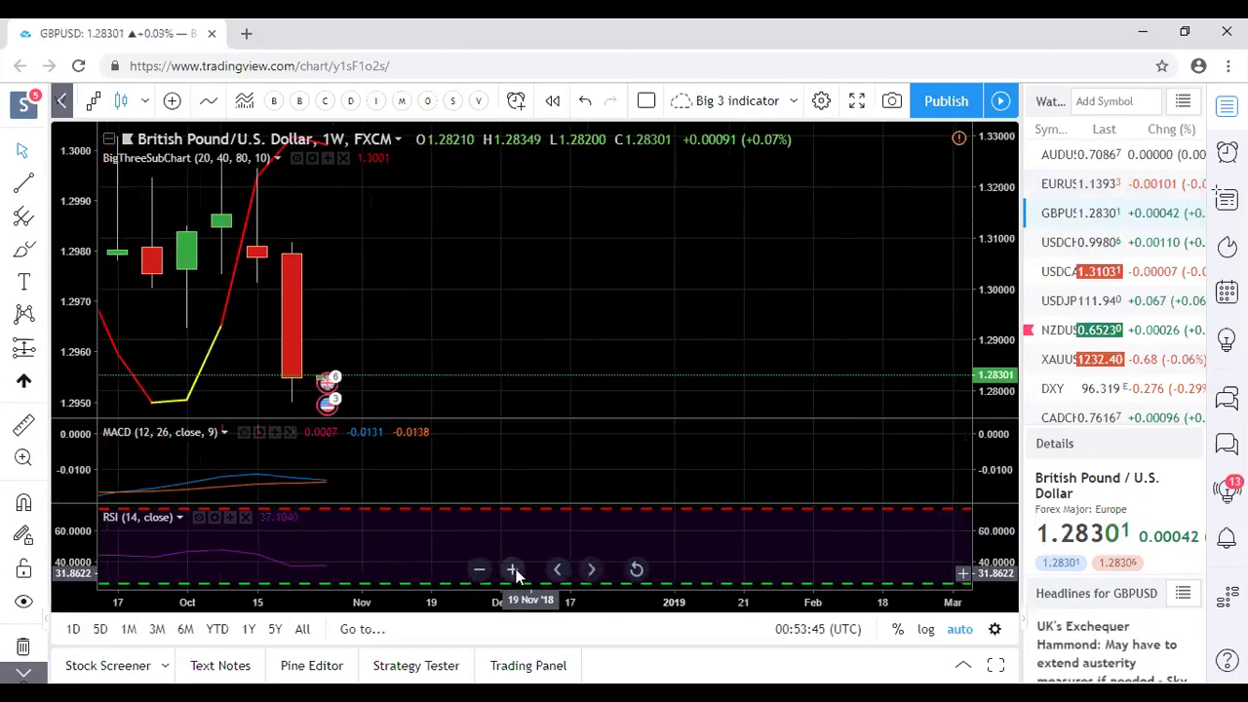
left_click(856, 100)
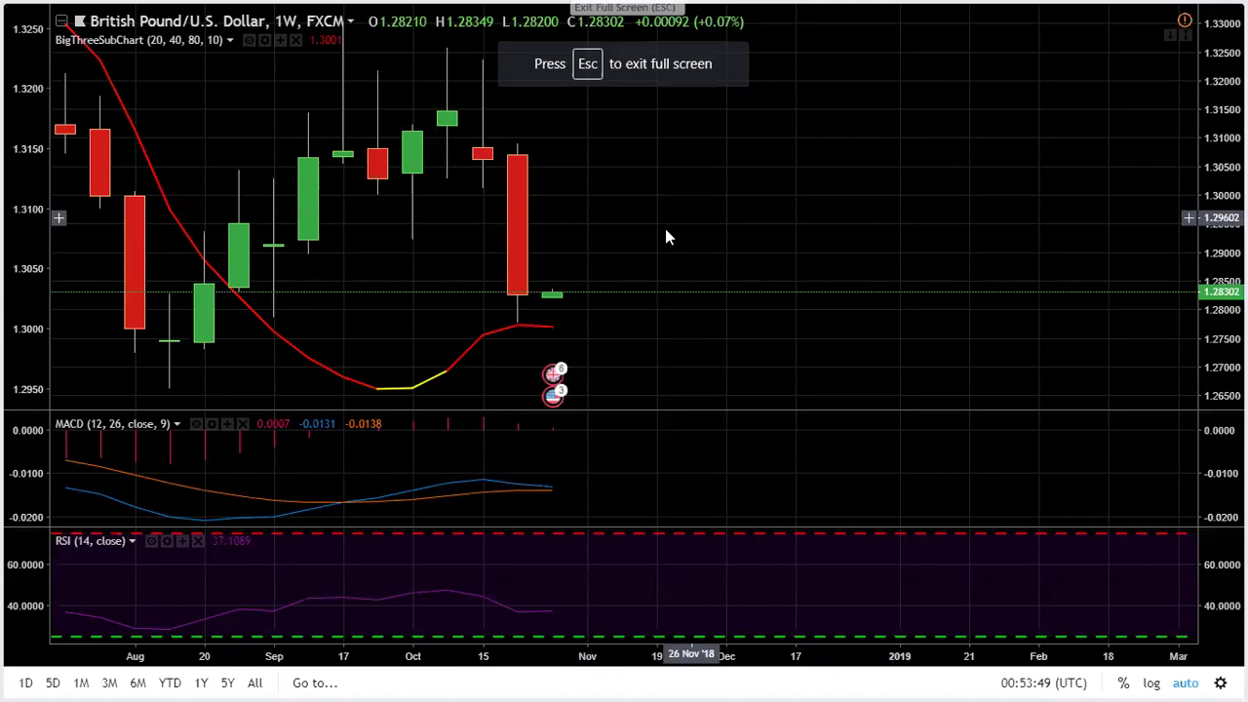
left_click_drag(612, 477, 841, 471)
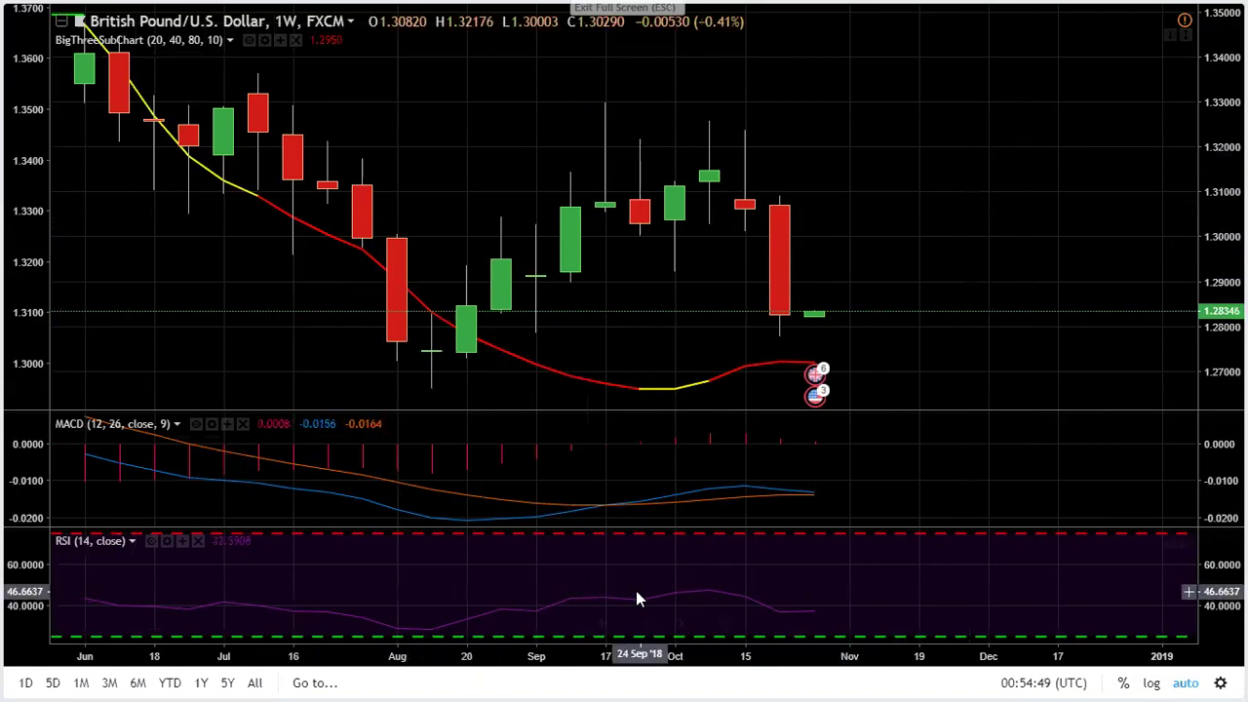
Step: Examine the longer GBPUSD weekly history back to before January 2017 in full screen
left_click(567, 623)
left_click(568, 624)
left_click(568, 624)
left_click(567, 624)
left_click(568, 624)
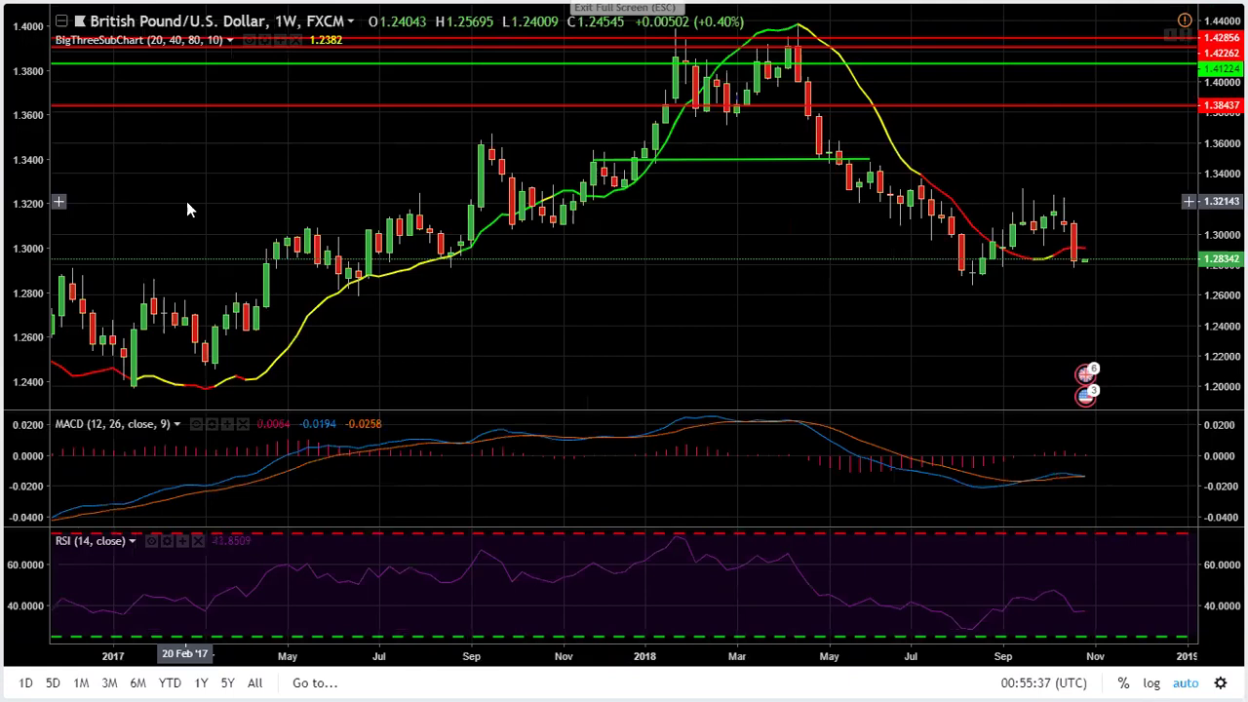
key("Escape")
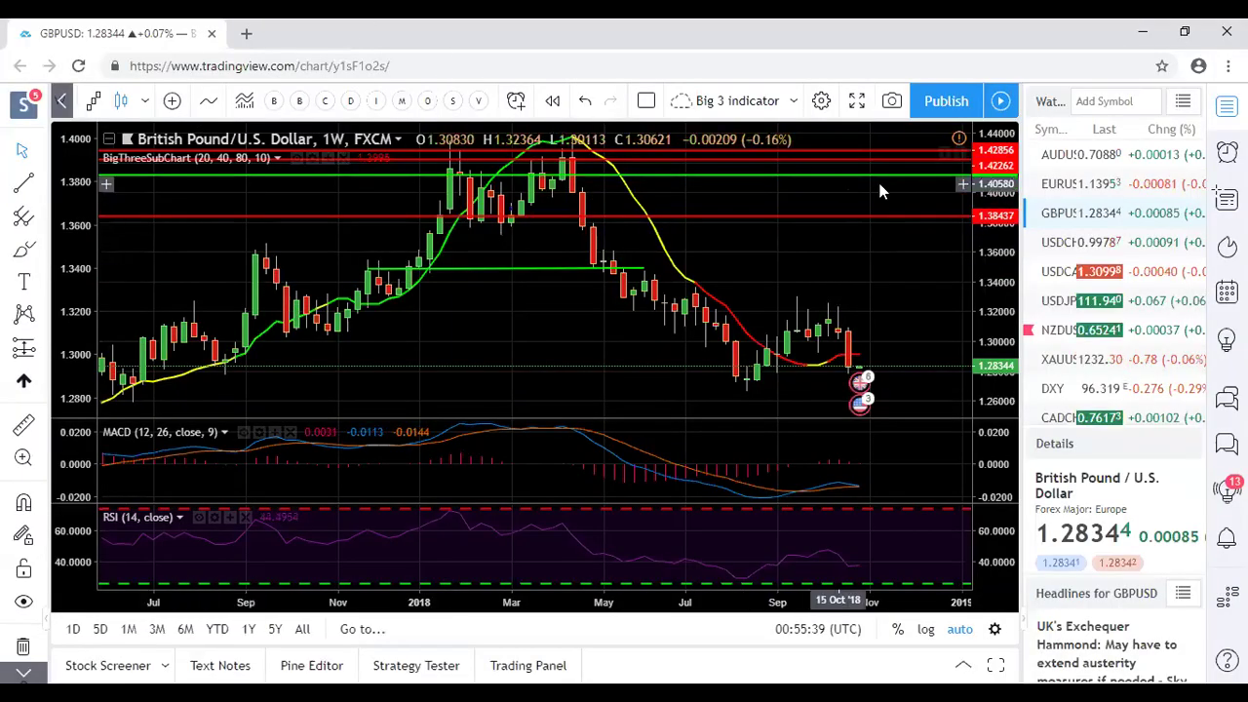
Step: Show the USDCAD weekly chart, enlarged to the candles from about March 2018 onward
left_click(1062, 276)
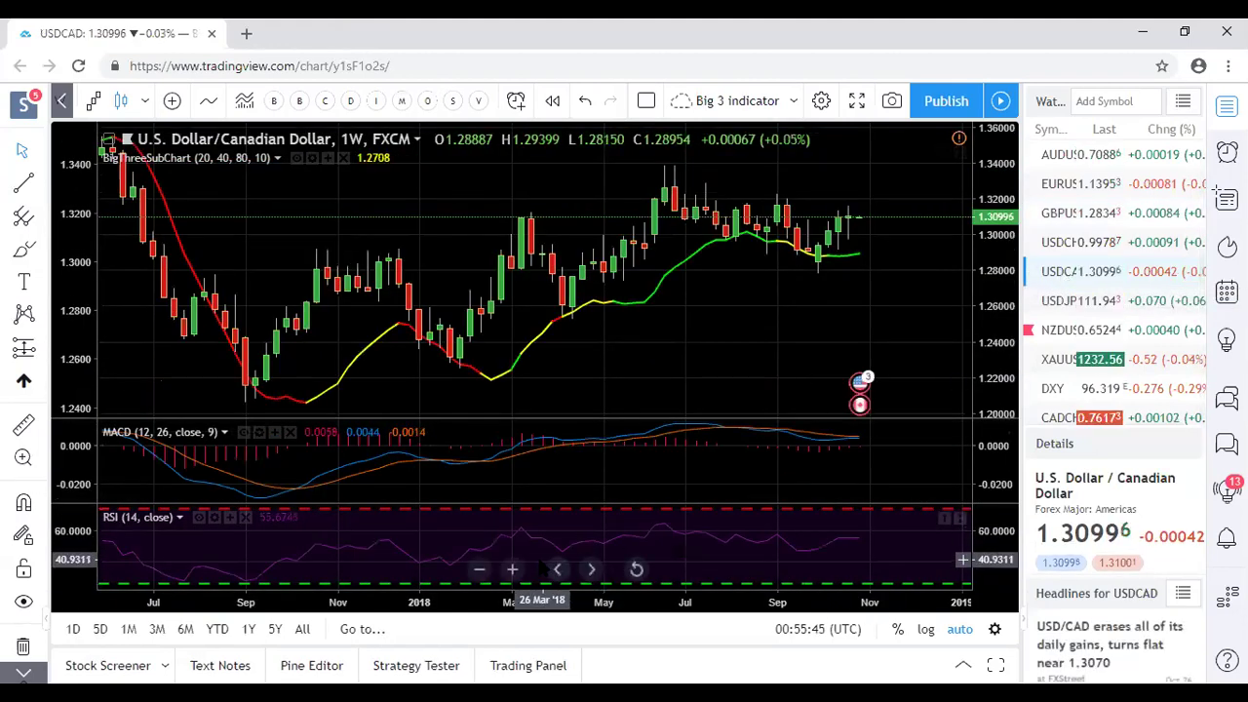
left_click(514, 570)
left_click(514, 570)
left_click(514, 569)
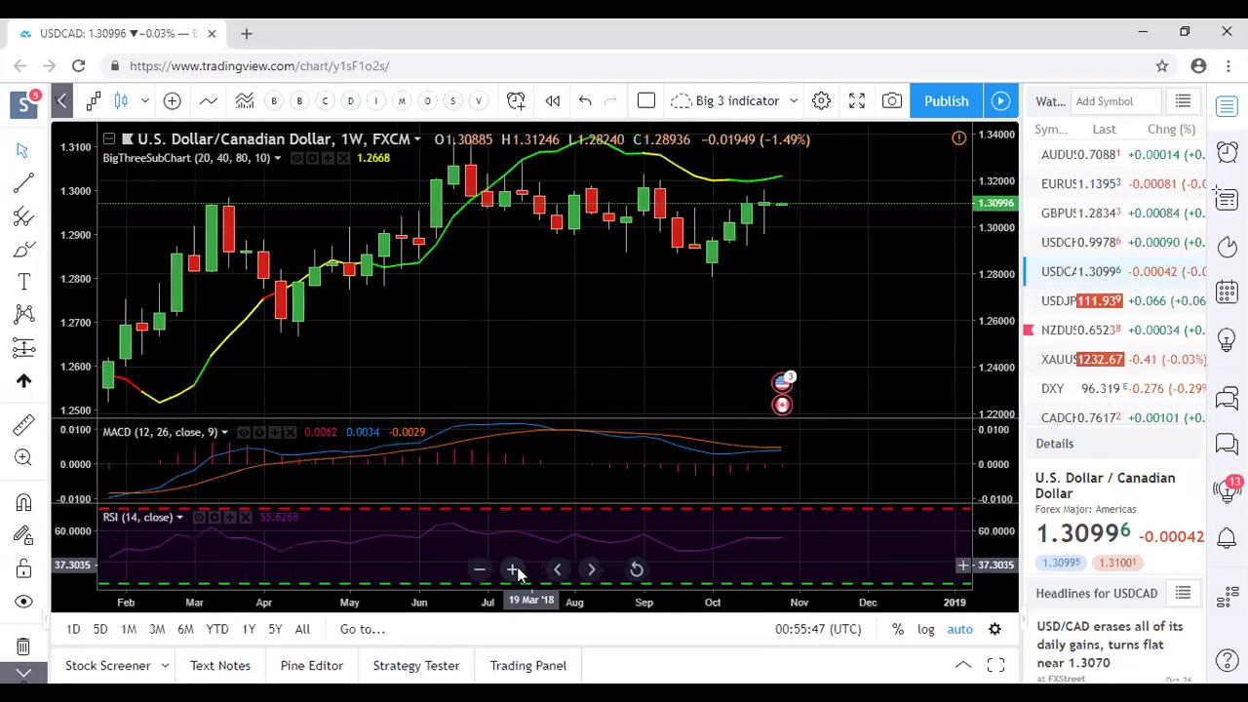
left_click(514, 570)
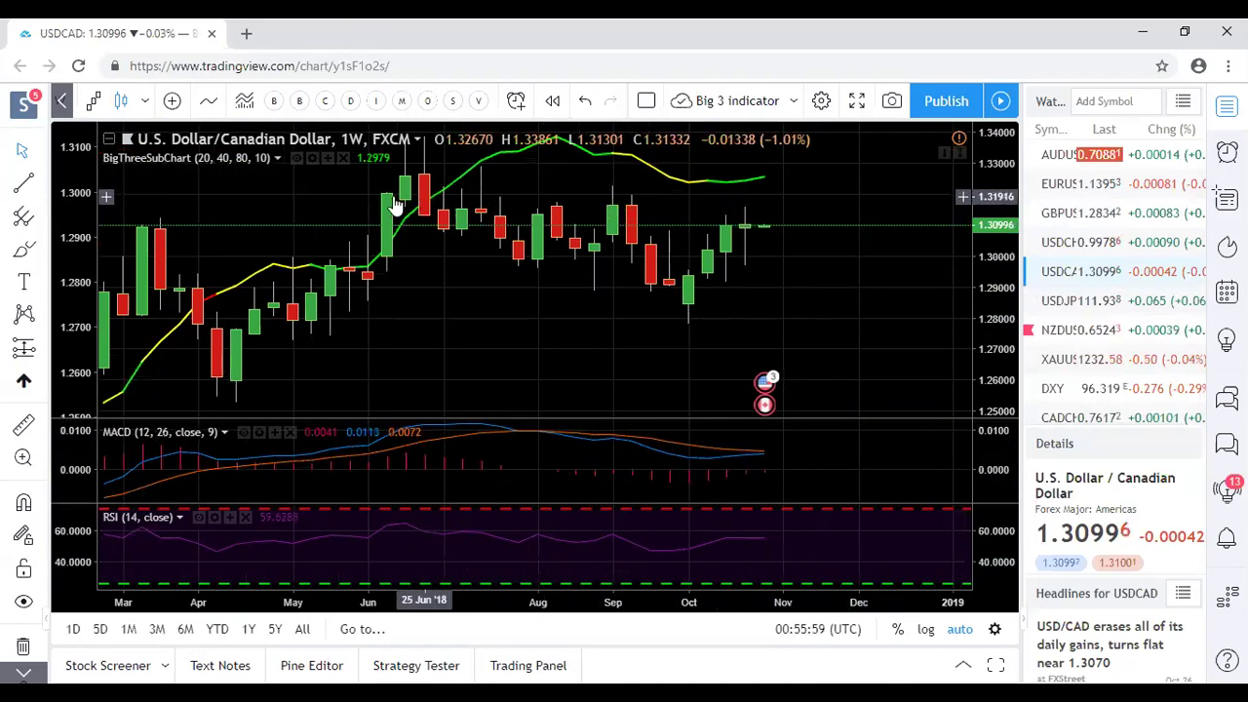
Step: Draw a nearly horizontal trend line on the USDCAD chart at about 1.3198, from 2 July to 5 November 2018
left_click(42, 187)
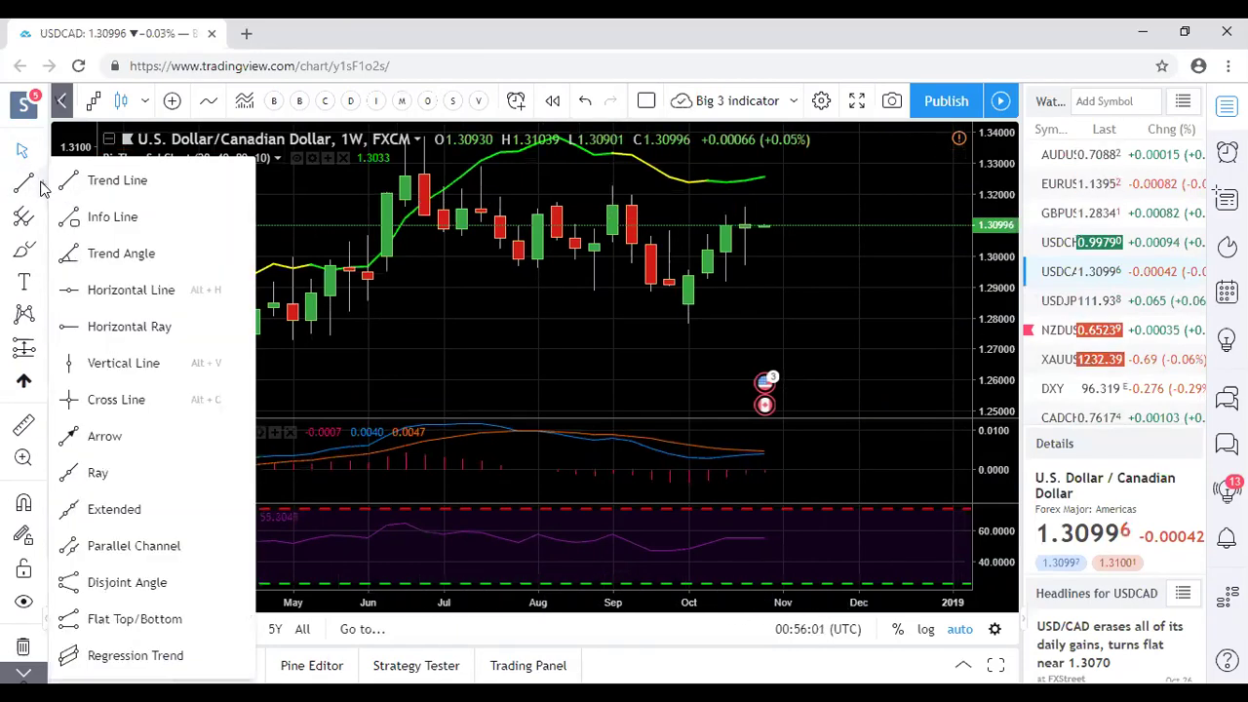
left_click(119, 182)
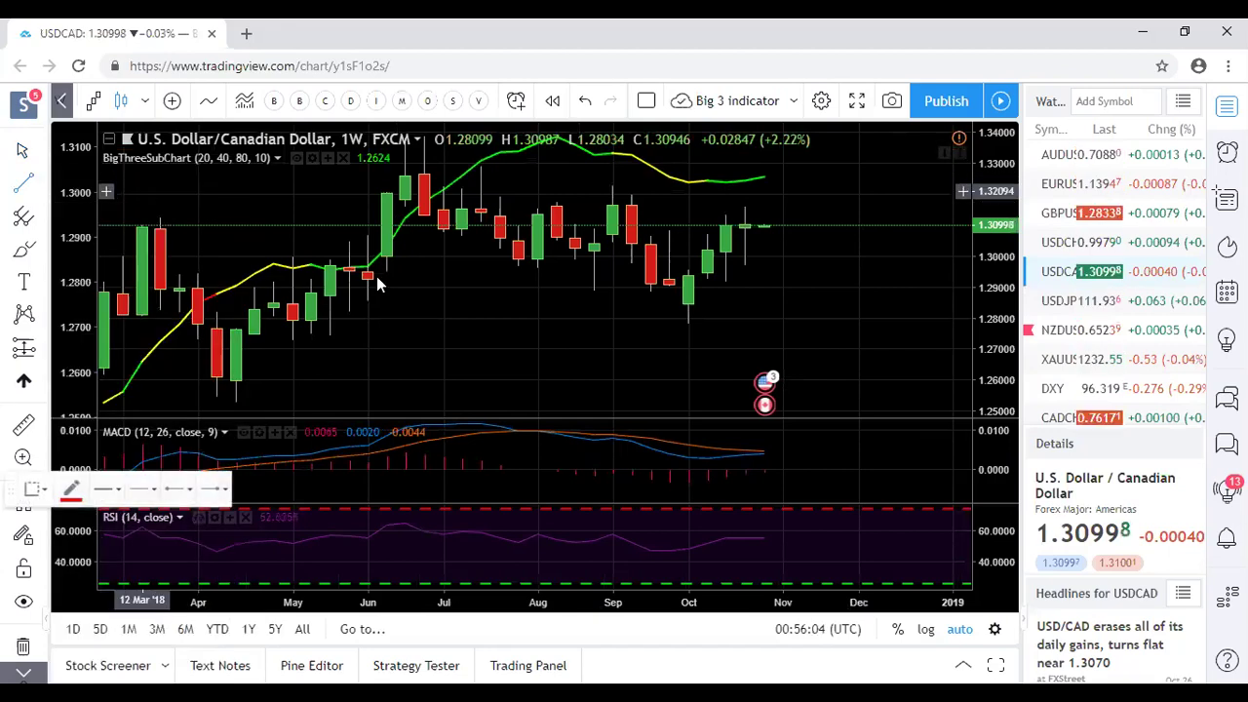
left_click(443, 194)
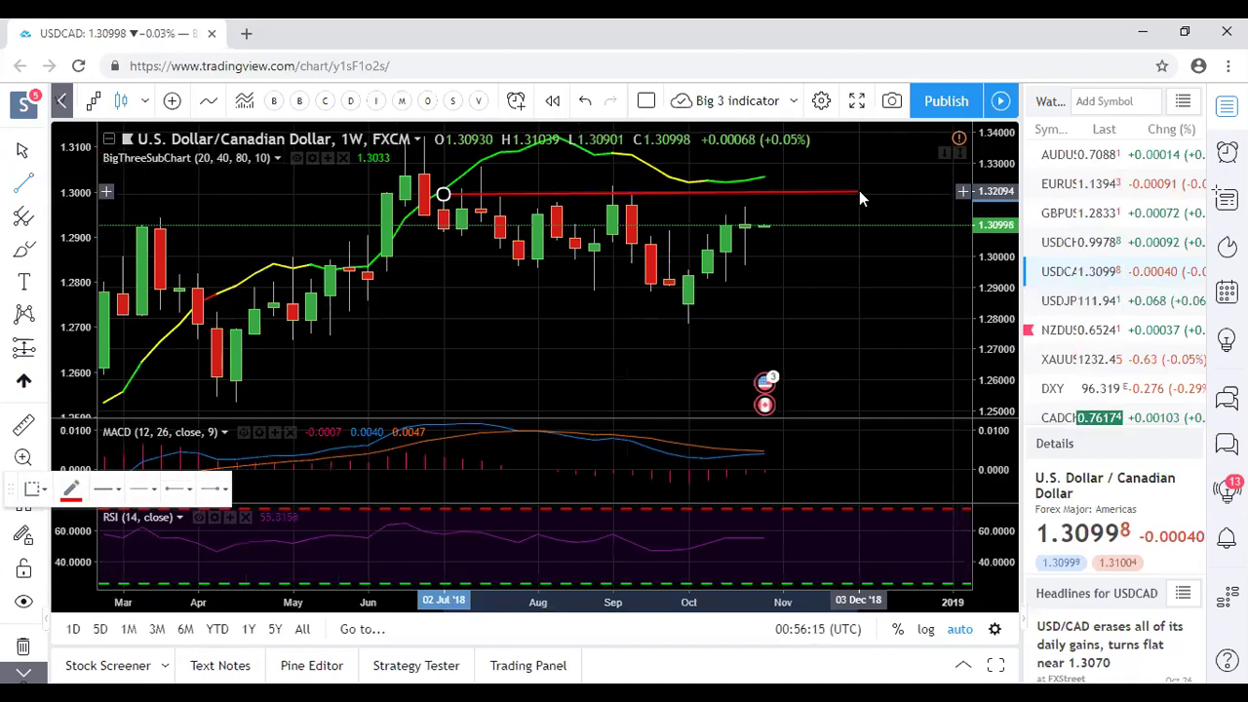
left_click(781, 195)
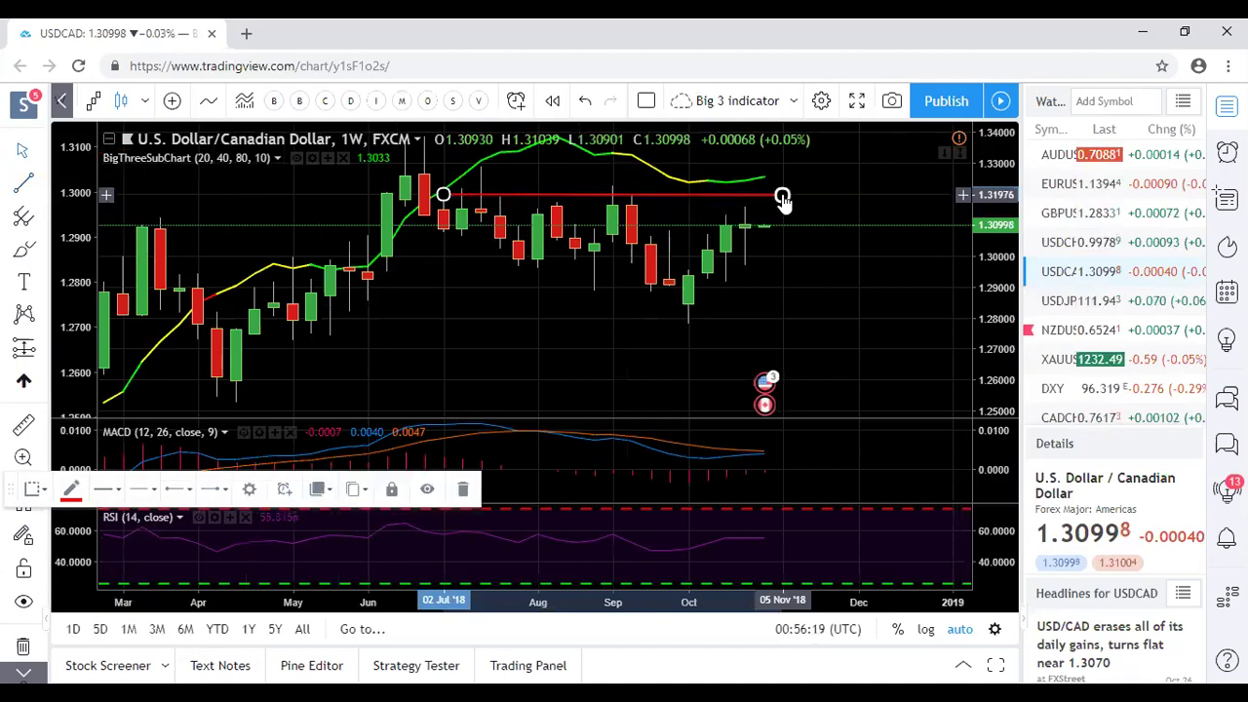
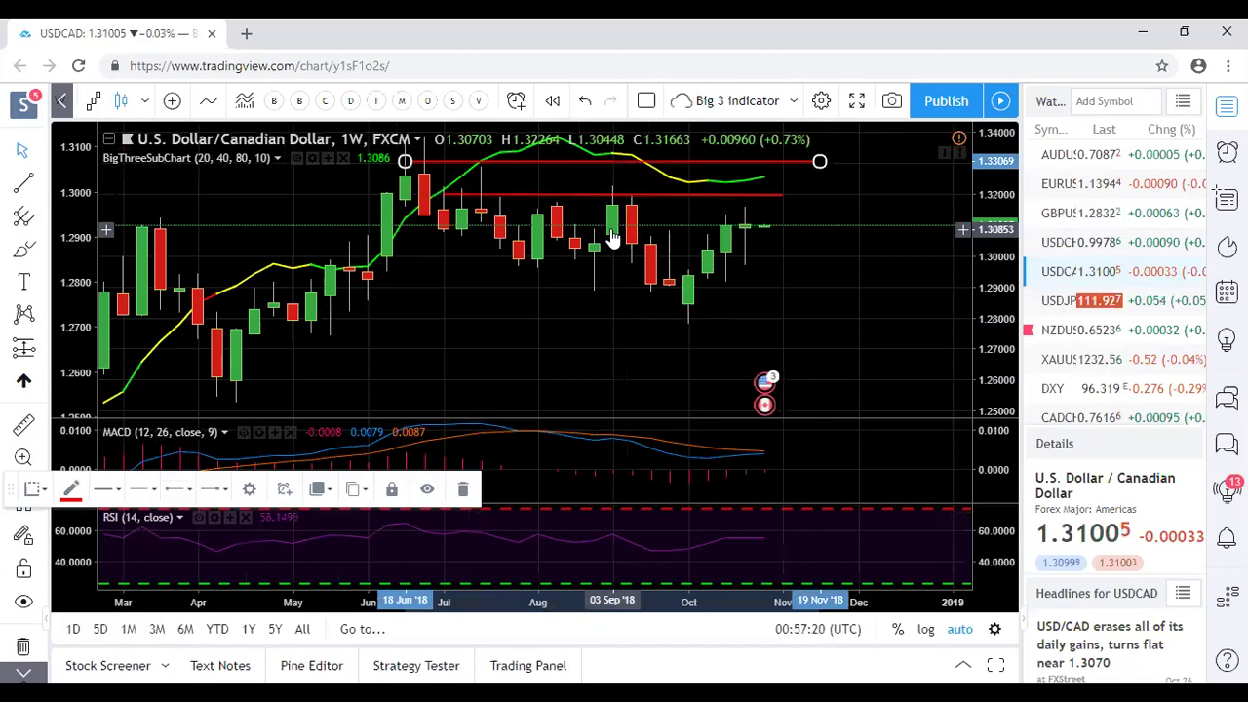
Step: Move the lower USDCAD resistance line up to about 1.3221 and hide the chart advert
left_click_drag(631, 202, 622, 187)
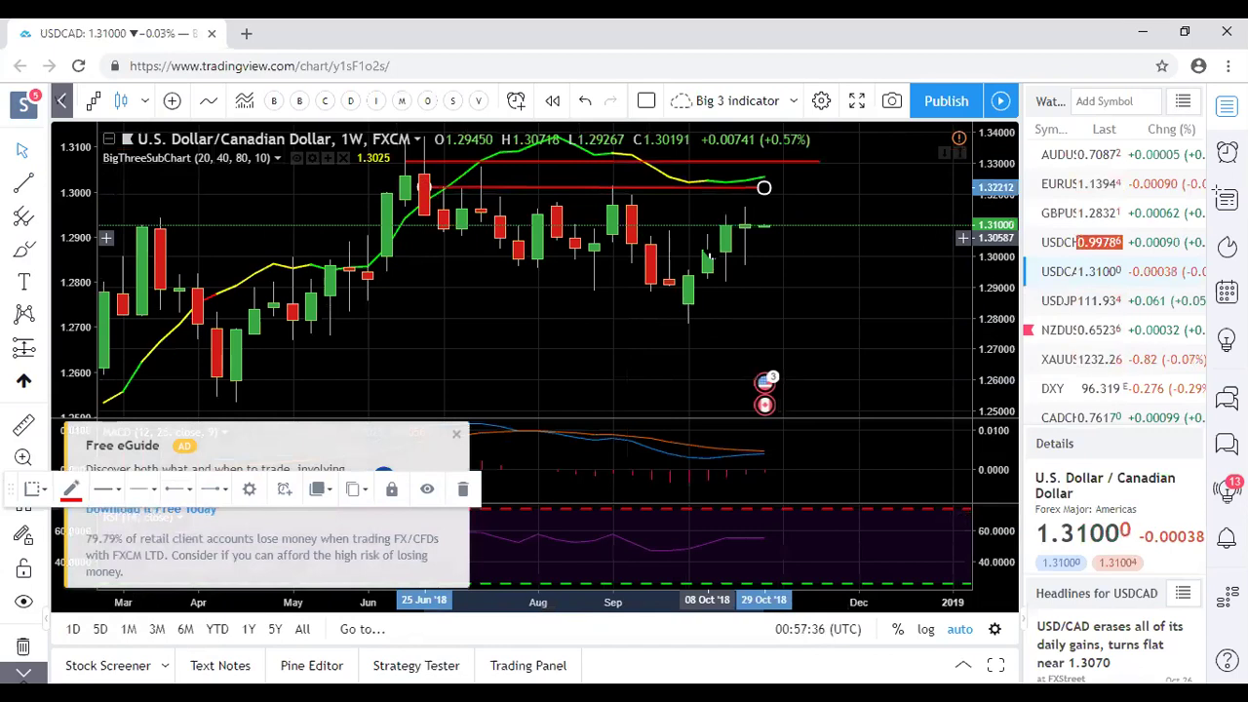
left_click(458, 436)
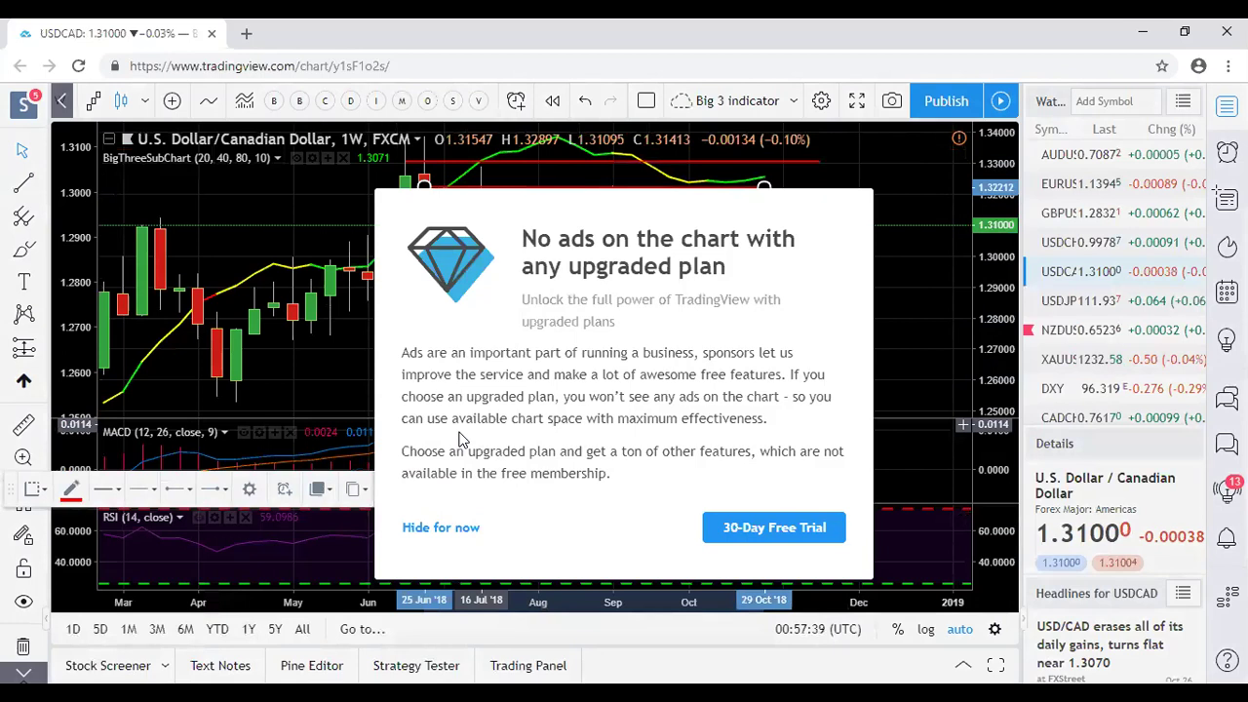
left_click(443, 527)
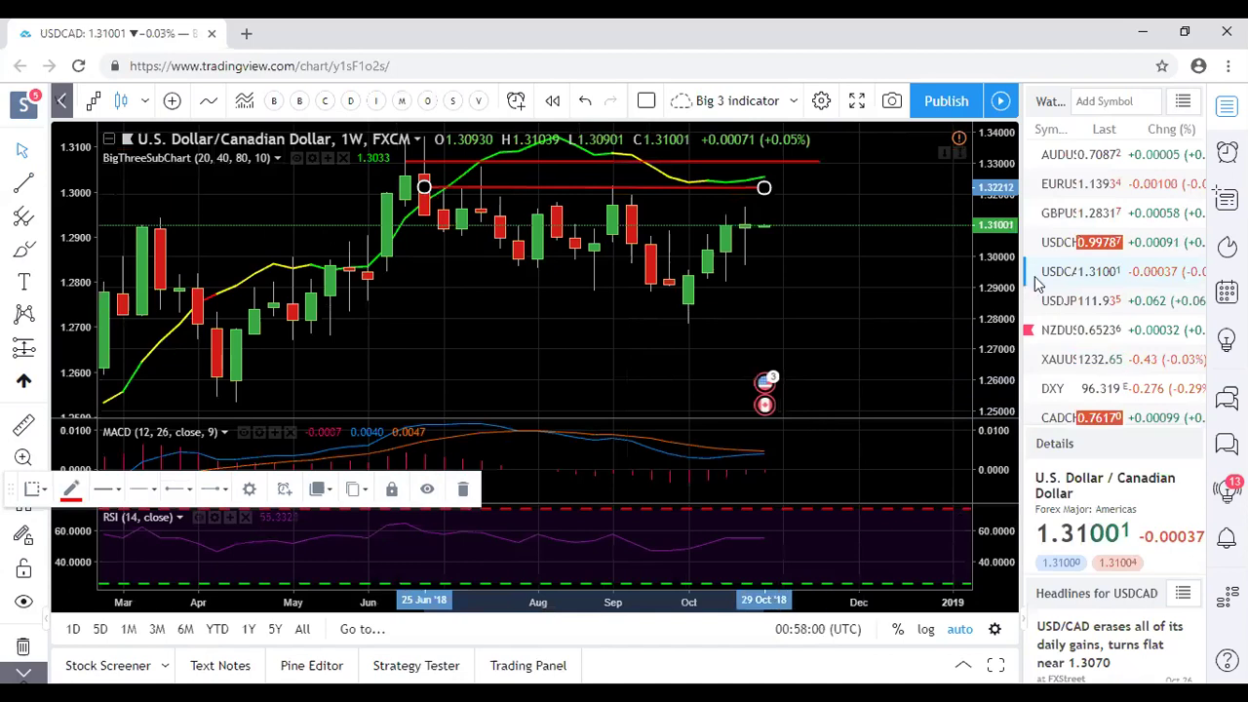
Step: Show the USDCHF weekly chart with history back to early 2017 and ready the Trend Line tool
left_click(1068, 250)
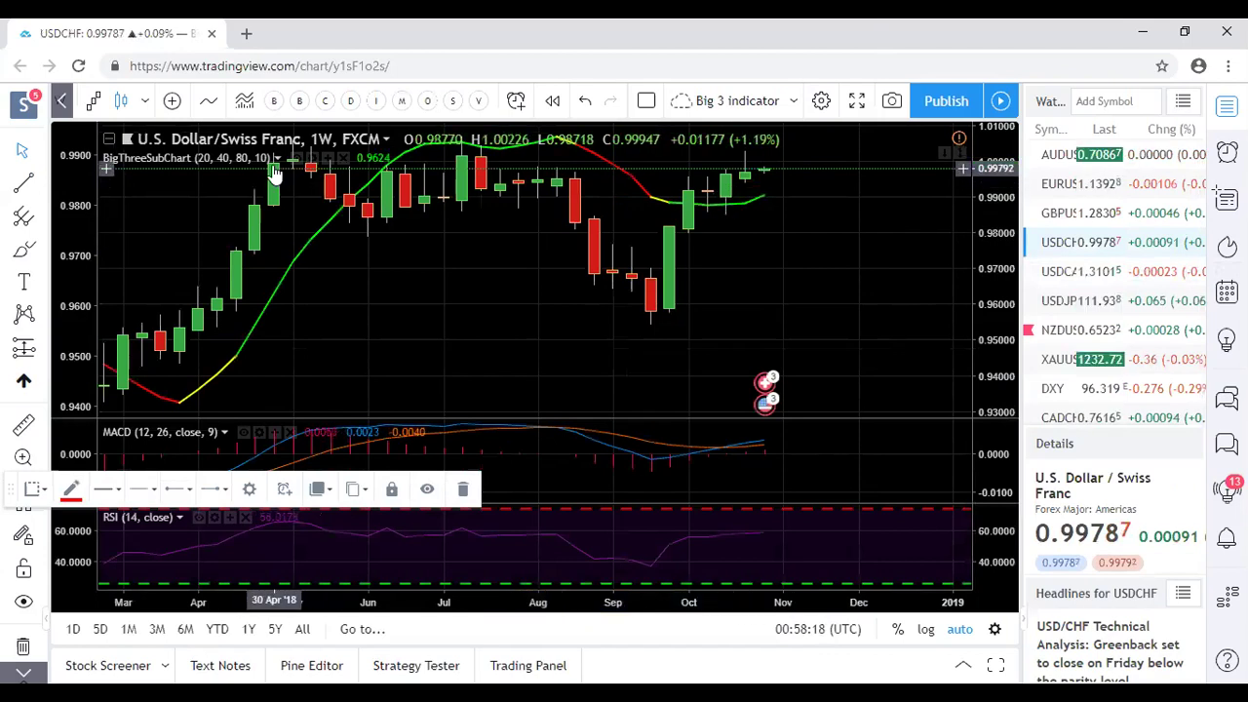
left_click(43, 188)
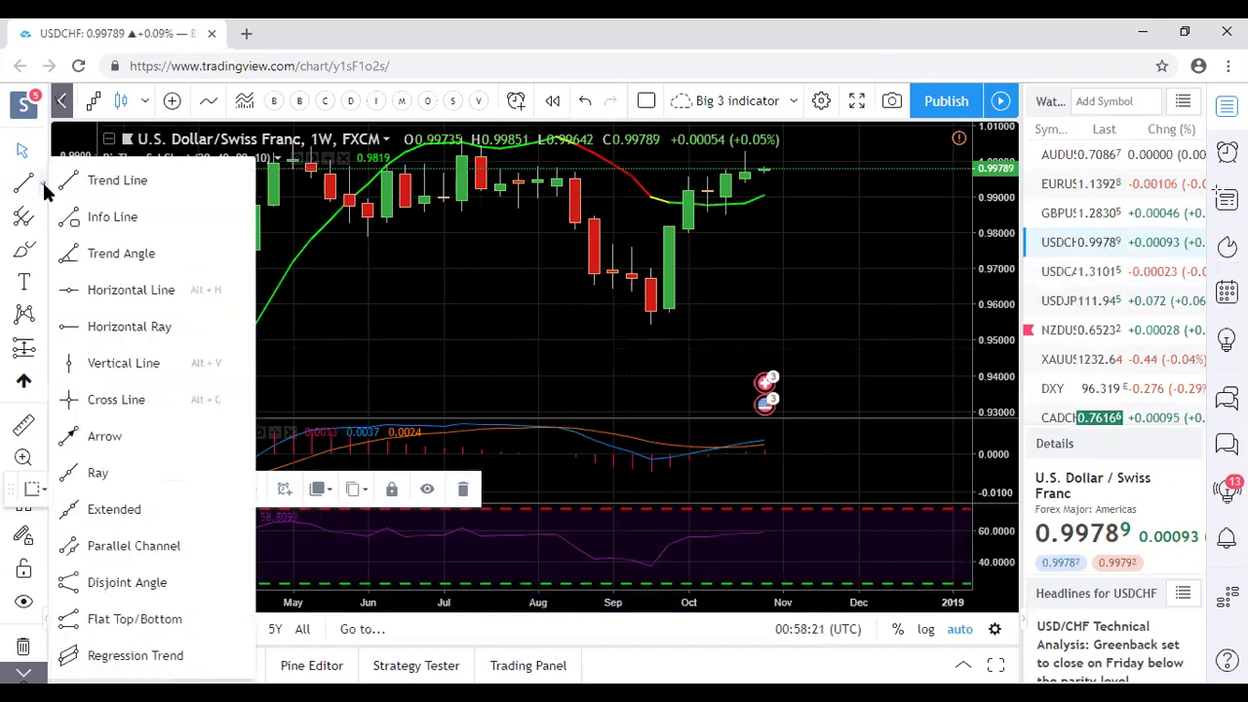
left_click(122, 190)
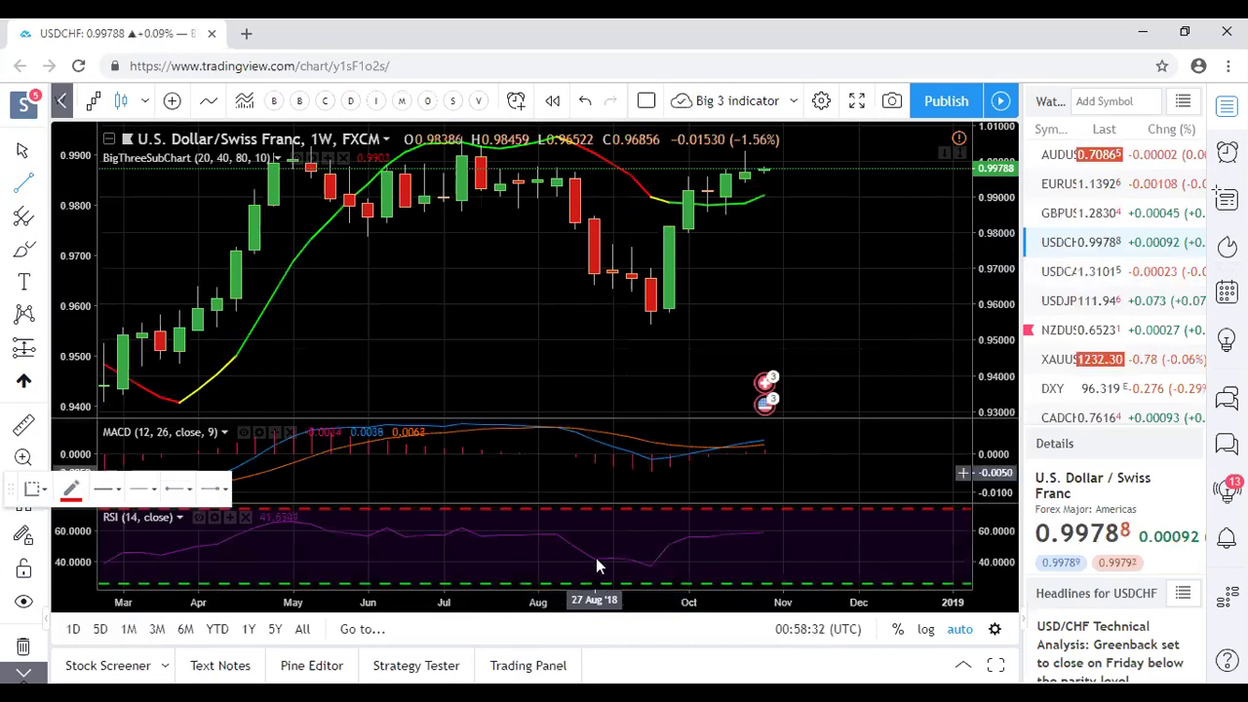
left_click(479, 569)
left_click(479, 569)
left_click(479, 569)
left_click(478, 569)
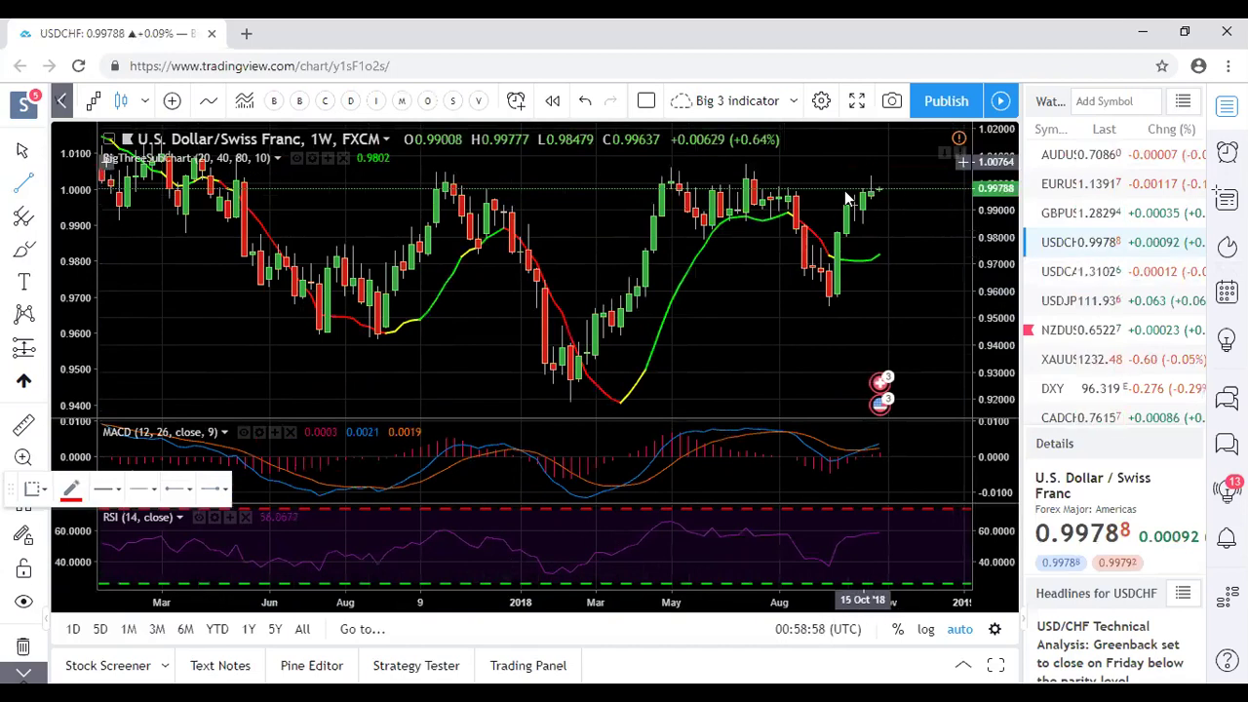
Step: Switch the USDCHF chart from the weekly to the daily (1 day) timeframe
left_click(146, 101)
left_click(150, 101)
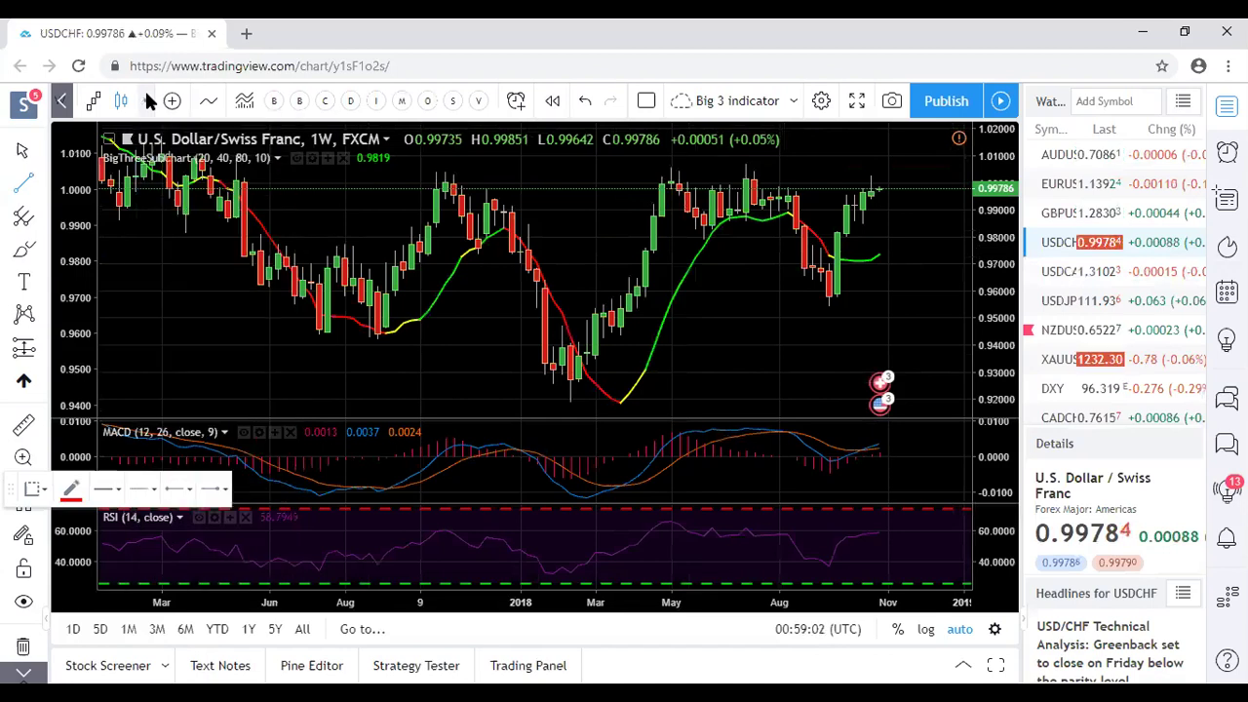
left_click(60, 100)
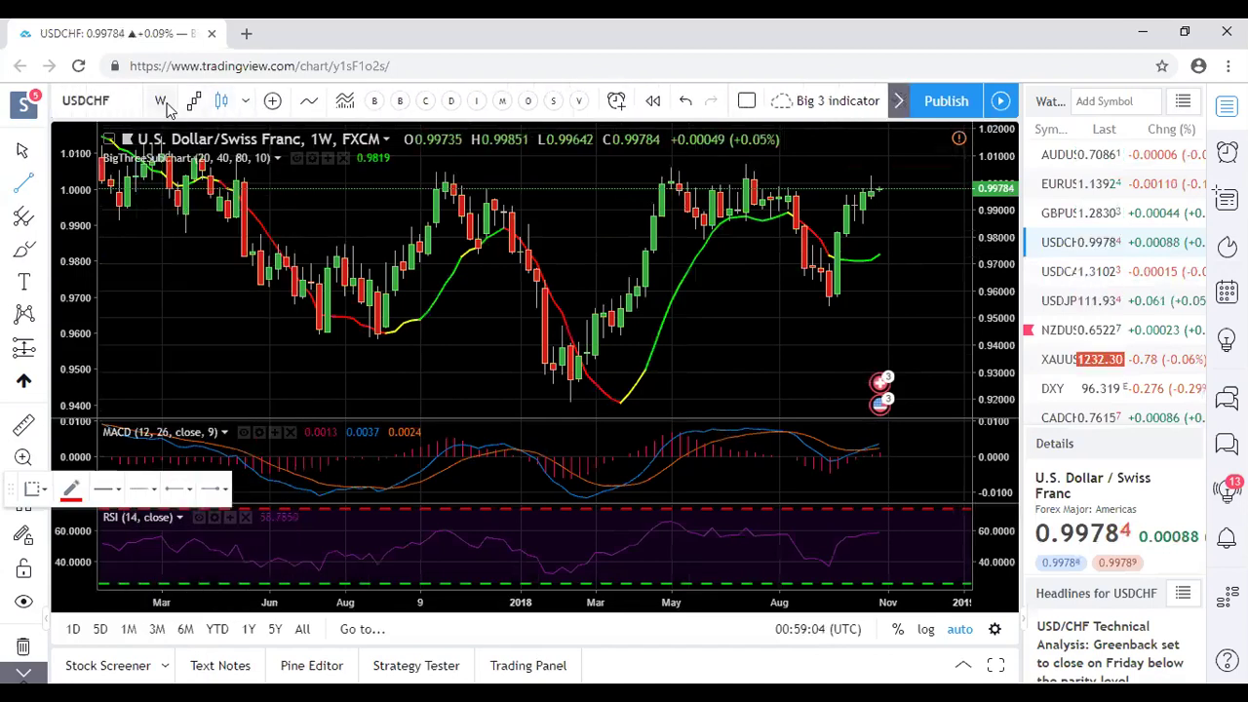
left_click(162, 102)
left_click(214, 438)
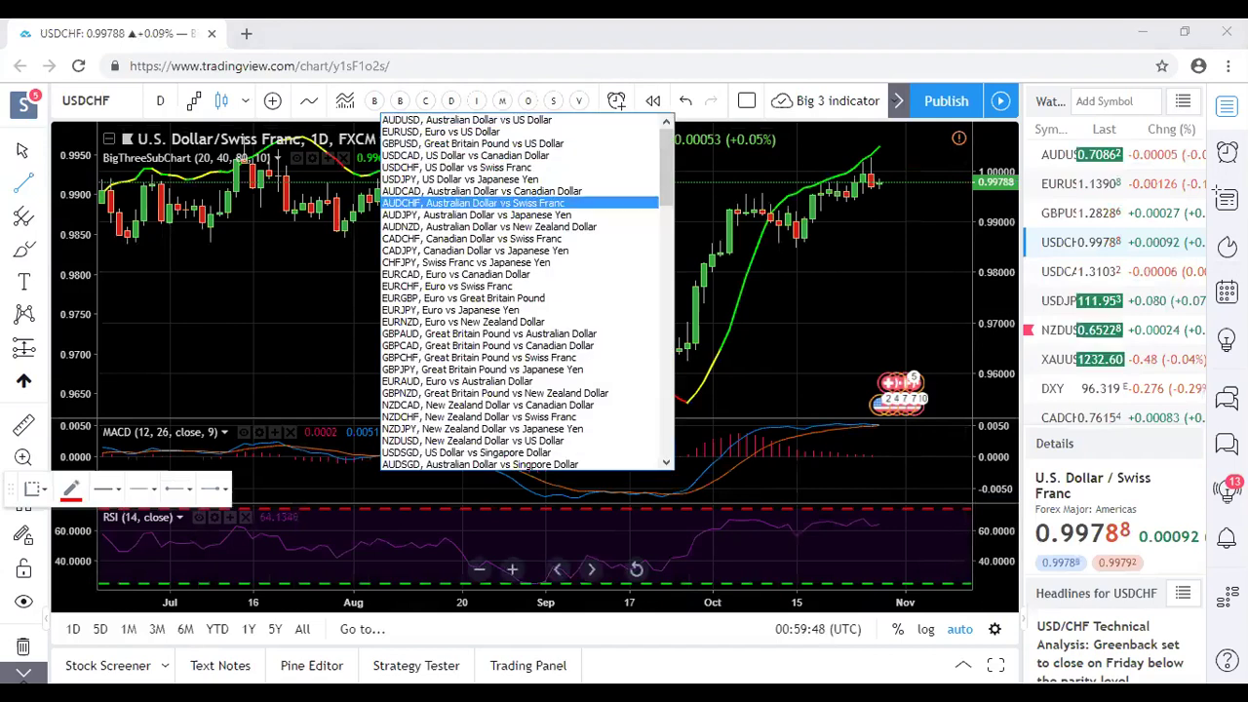
Step: Look through the list of tradable currency pairs, pick USDJPY, and review the pending order types without placing an order
scroll(527, 293, "down", 3)
scroll(527, 293, "down", 5)
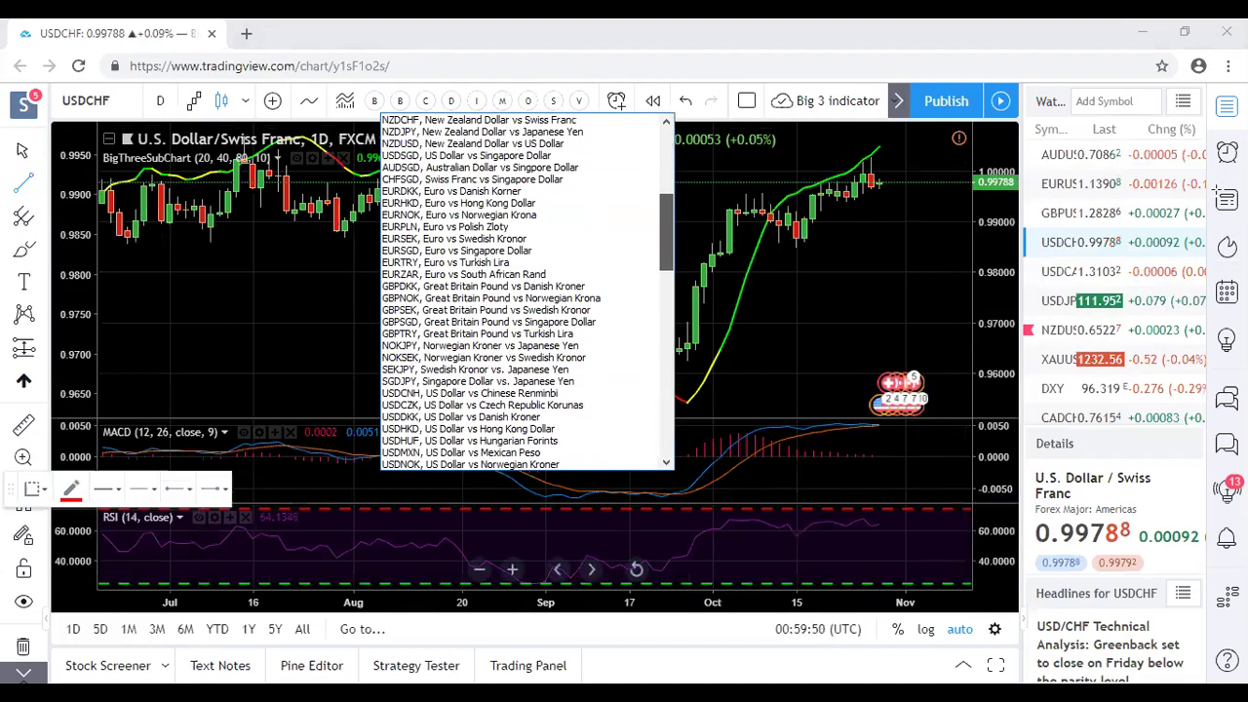
scroll(526, 293, "up", 1)
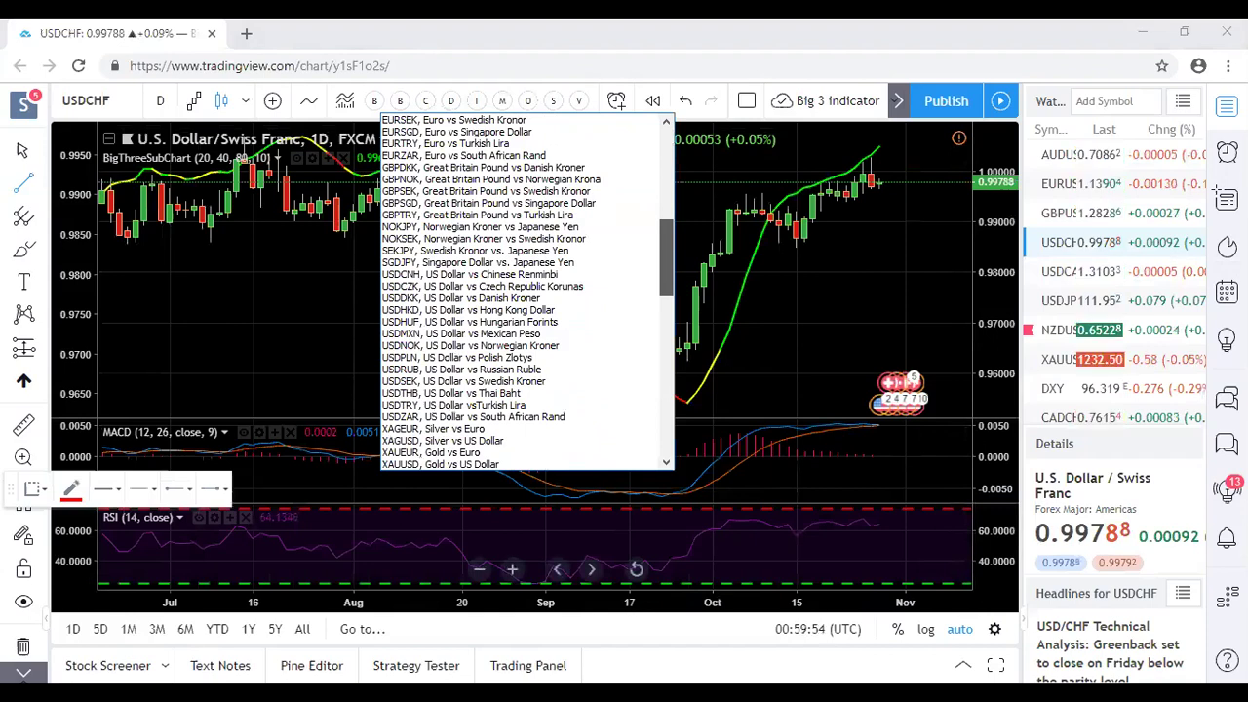
scroll(517, 203, "up", 10)
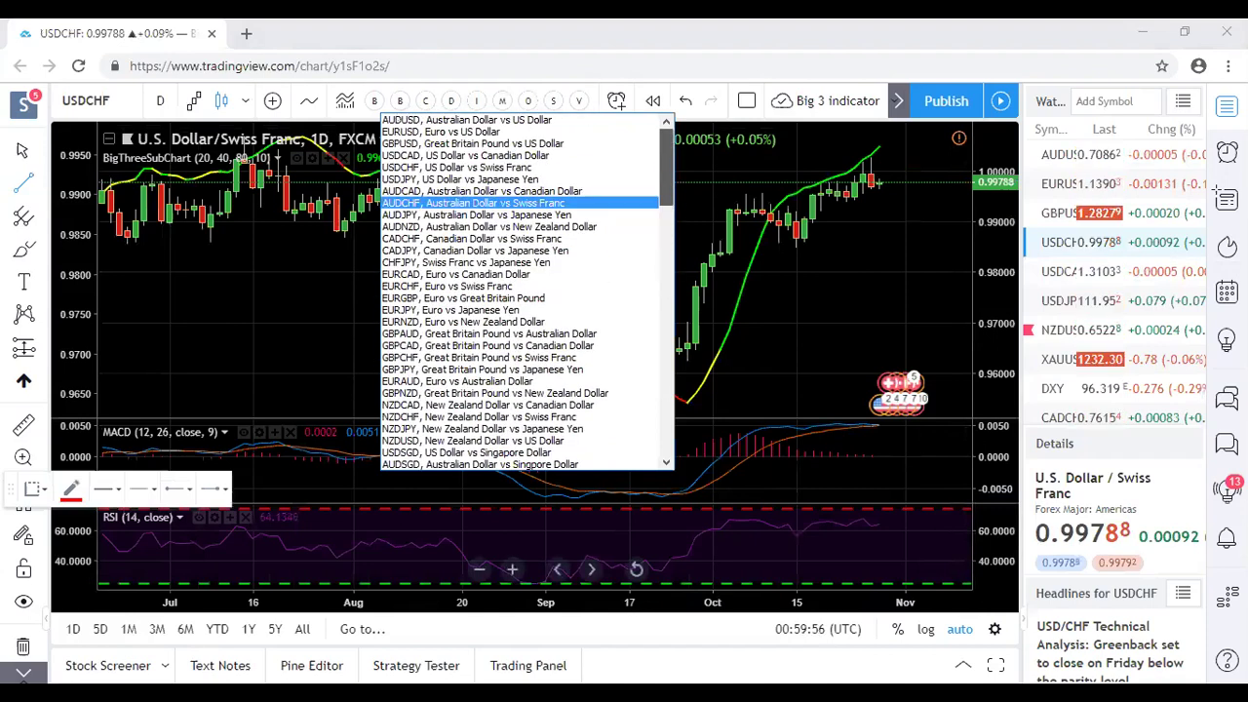
key("Up")
key("Up")
key("Up")
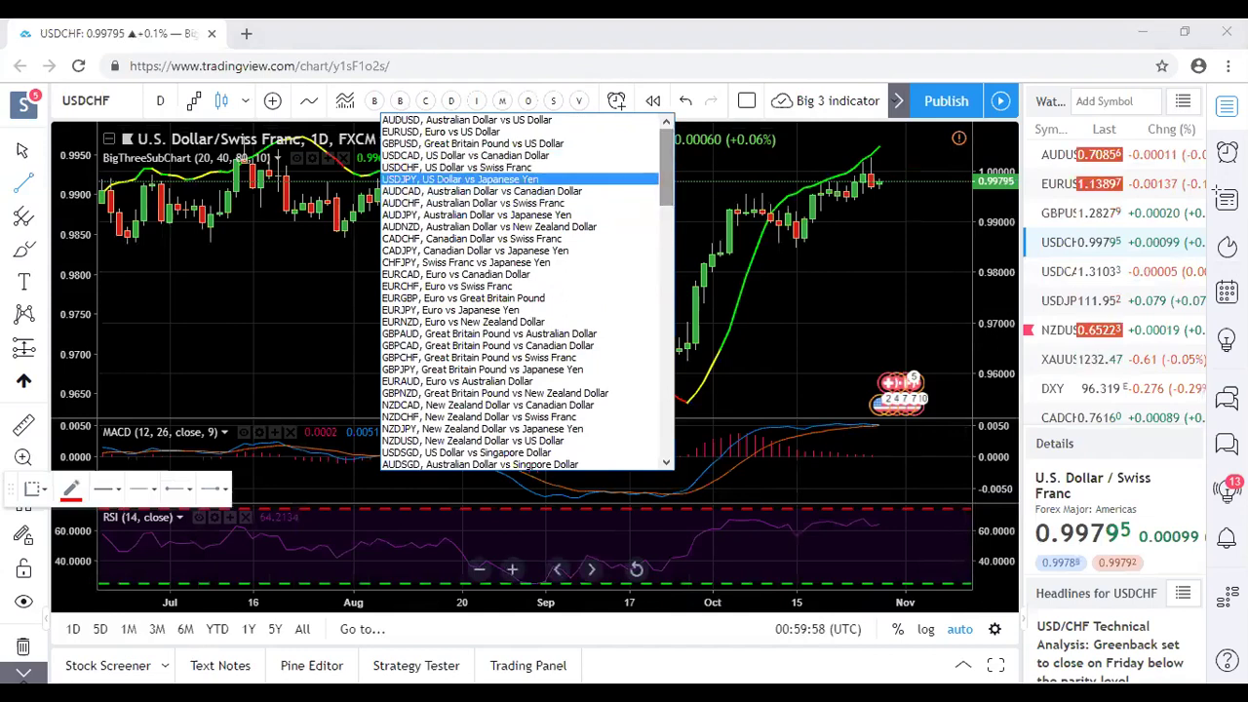
key("Return")
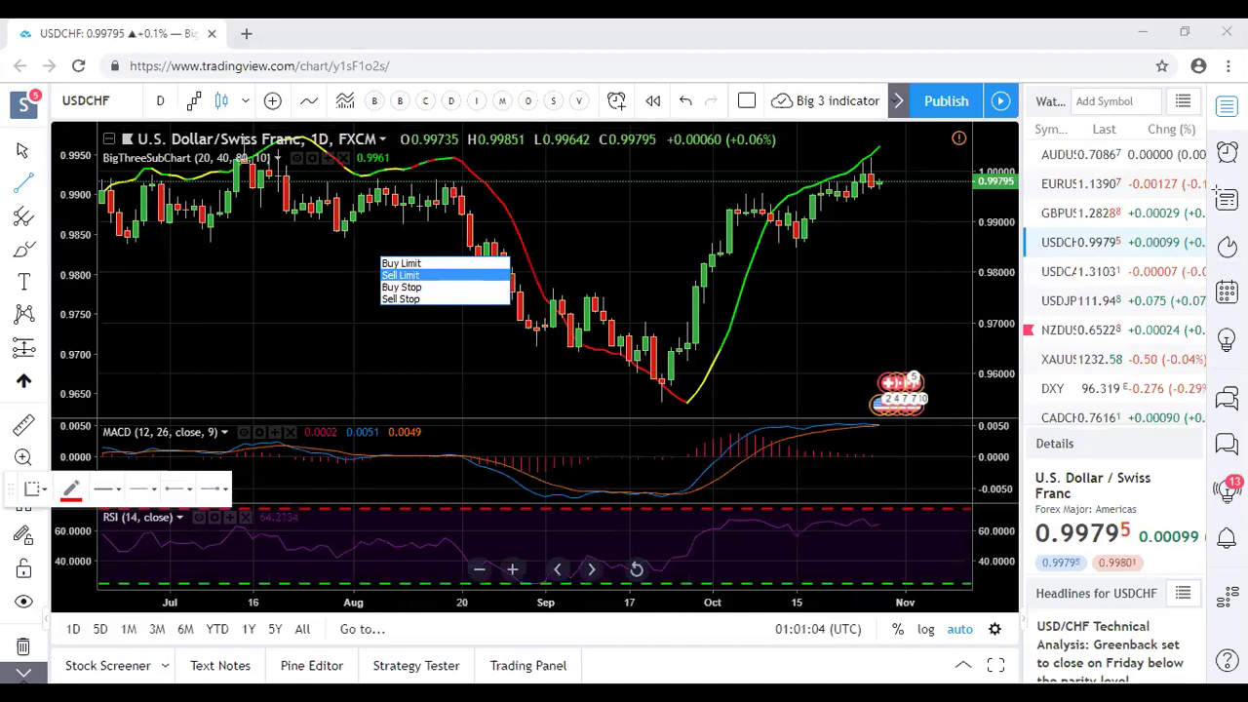
key("Escape")
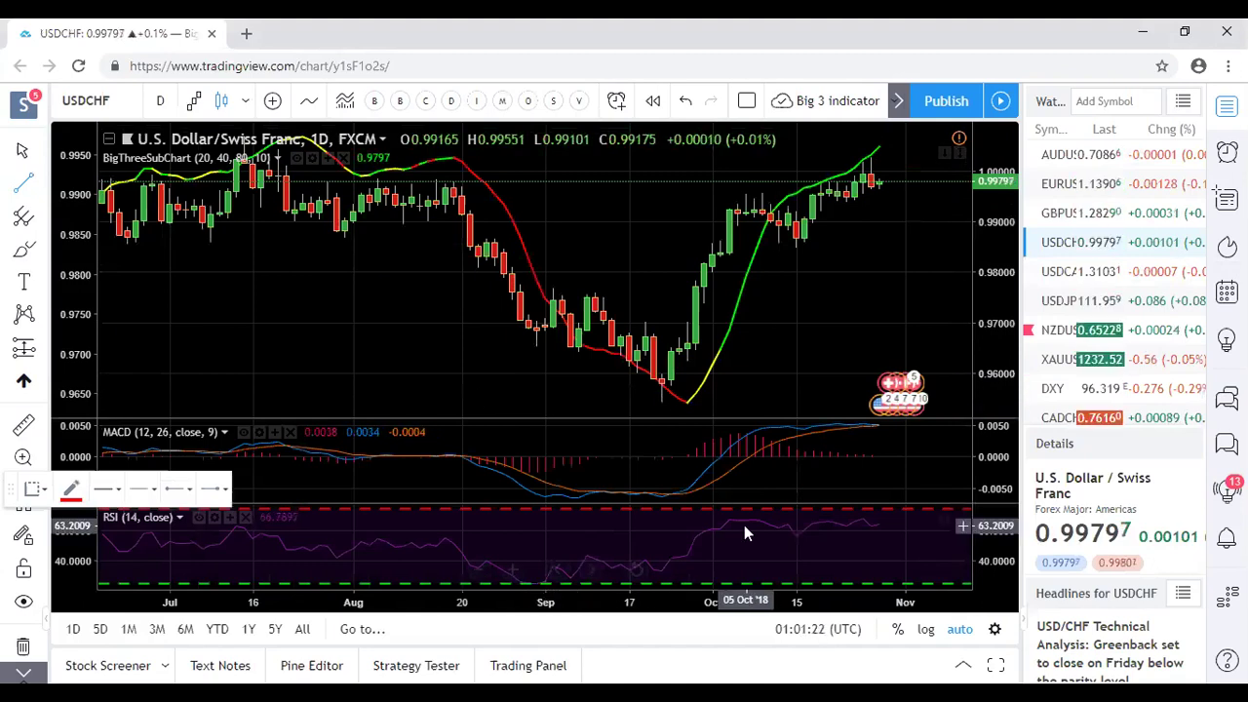
Step: Return the USDCHF chart to the 1 week timeframe and show its history back to before 2015
left_click(160, 101)
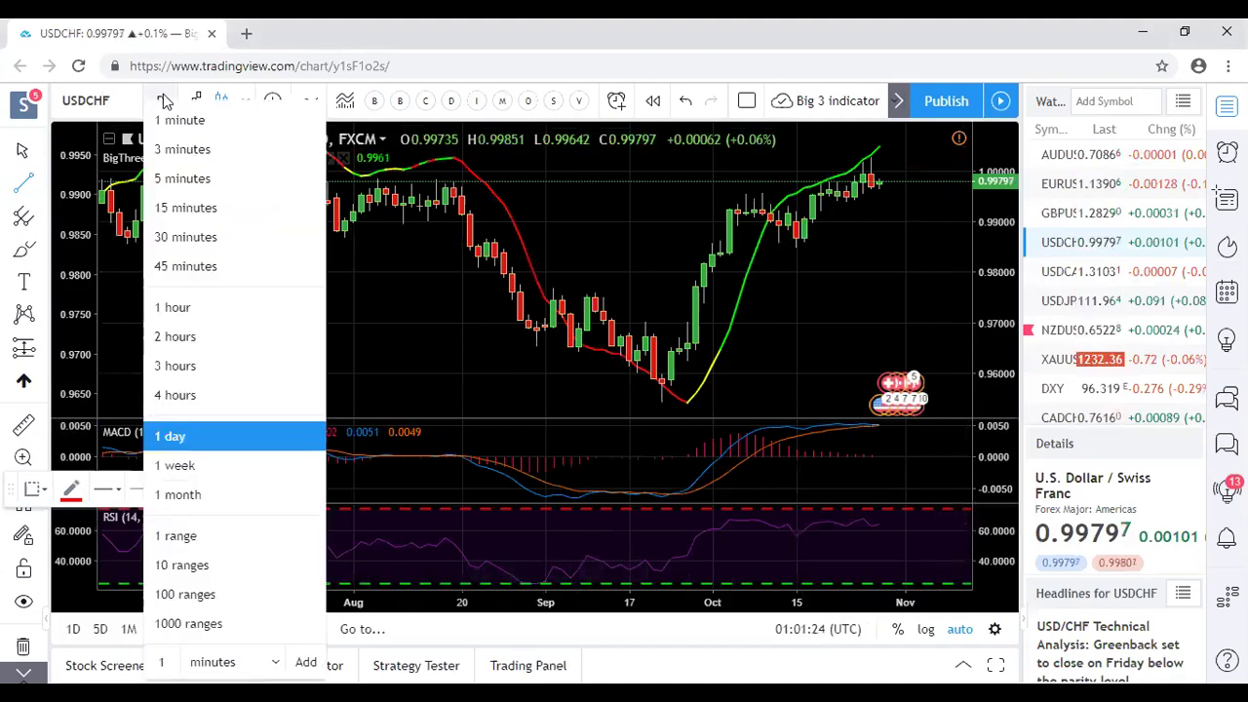
left_click(222, 467)
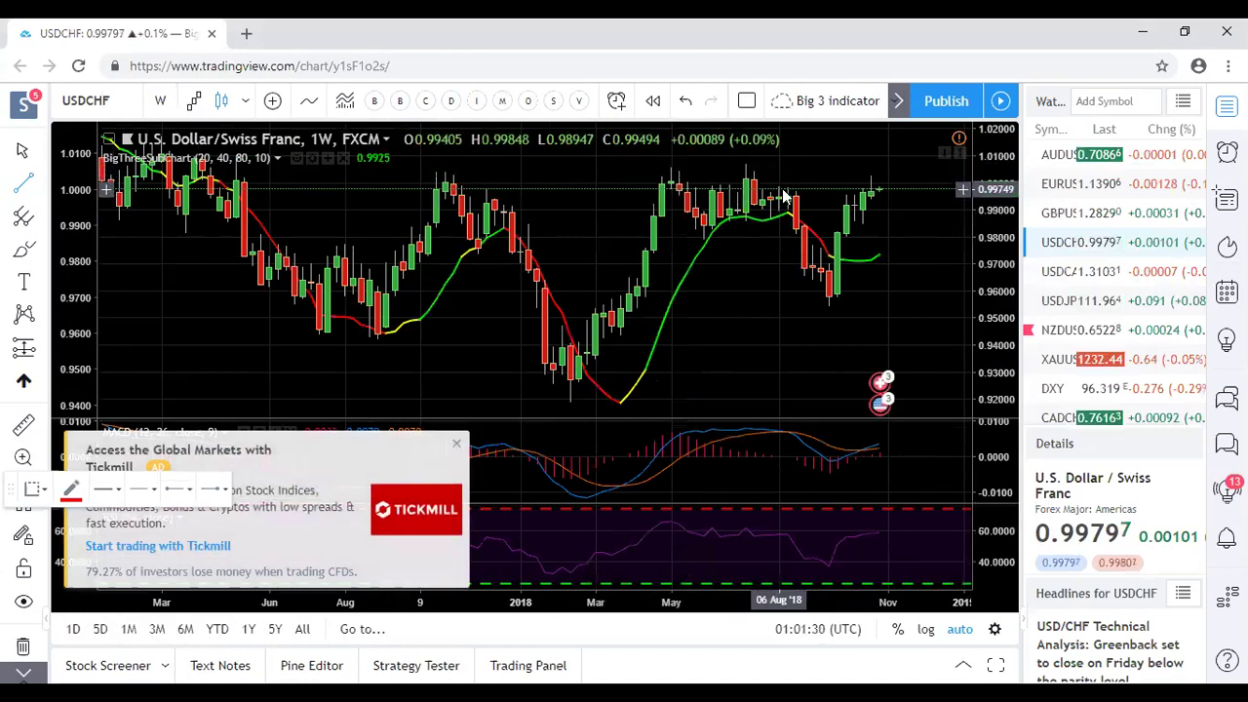
left_click(455, 446)
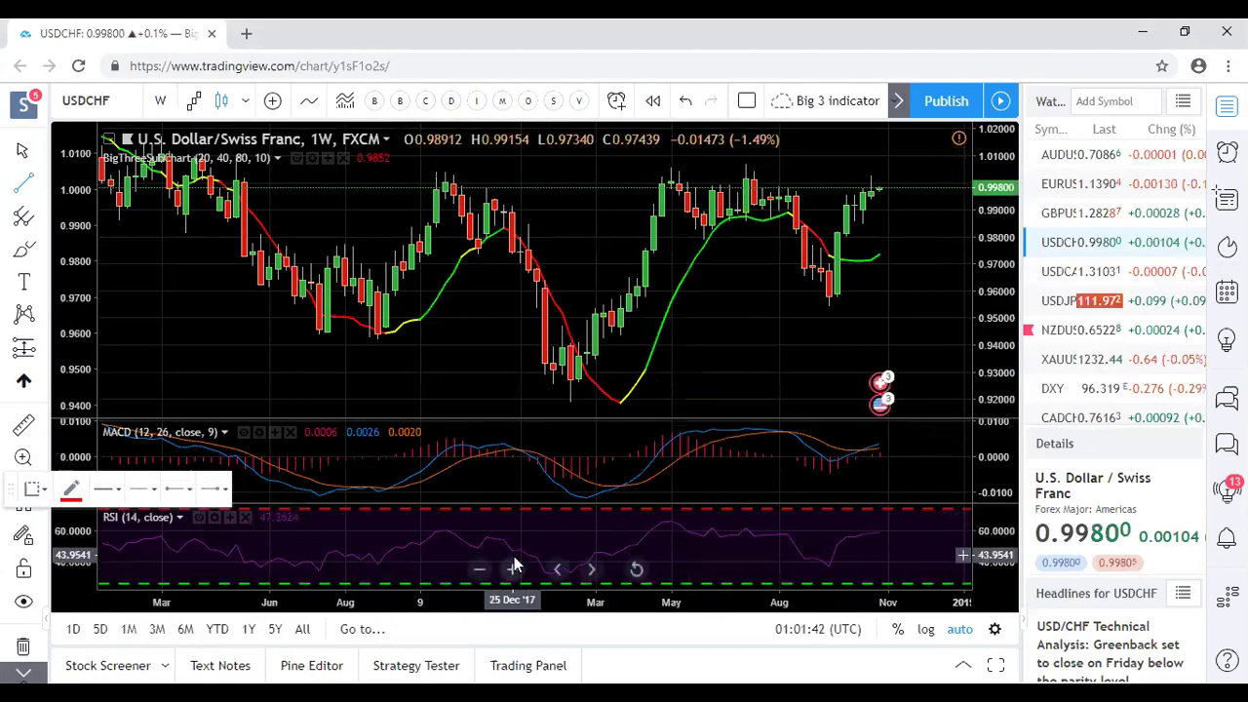
left_click(514, 567)
left_click(478, 569)
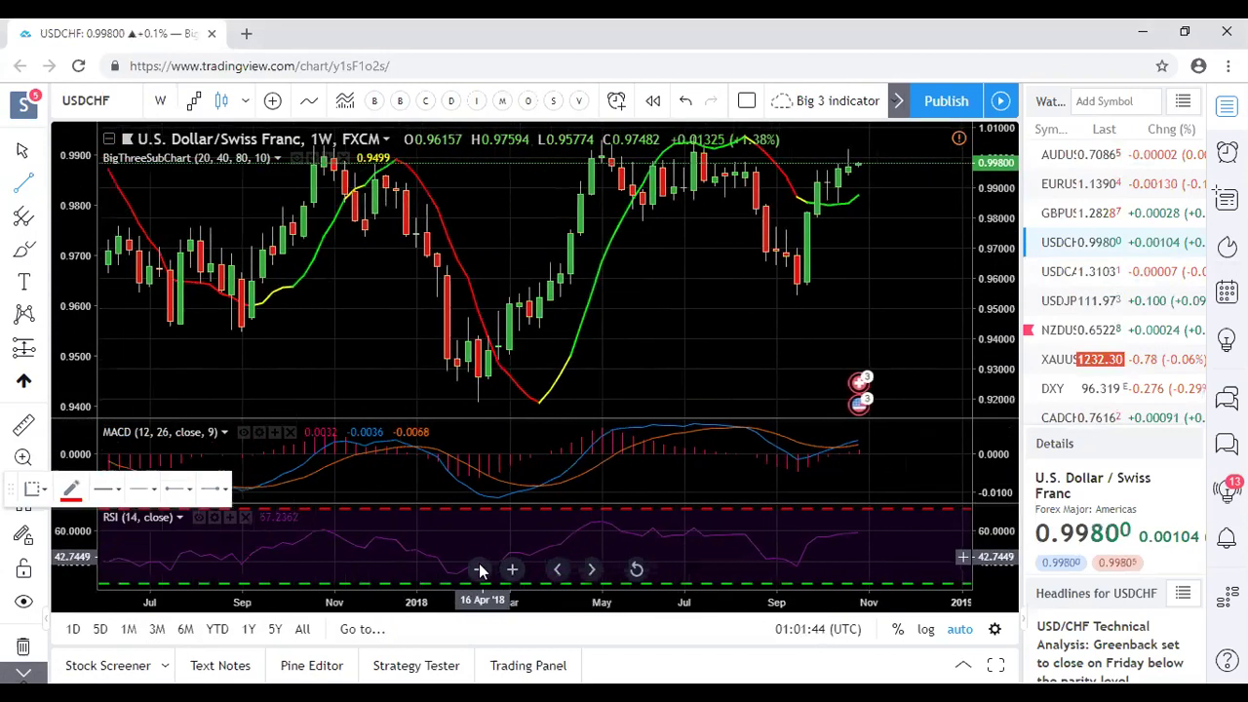
left_click(479, 569)
left_click(478, 569)
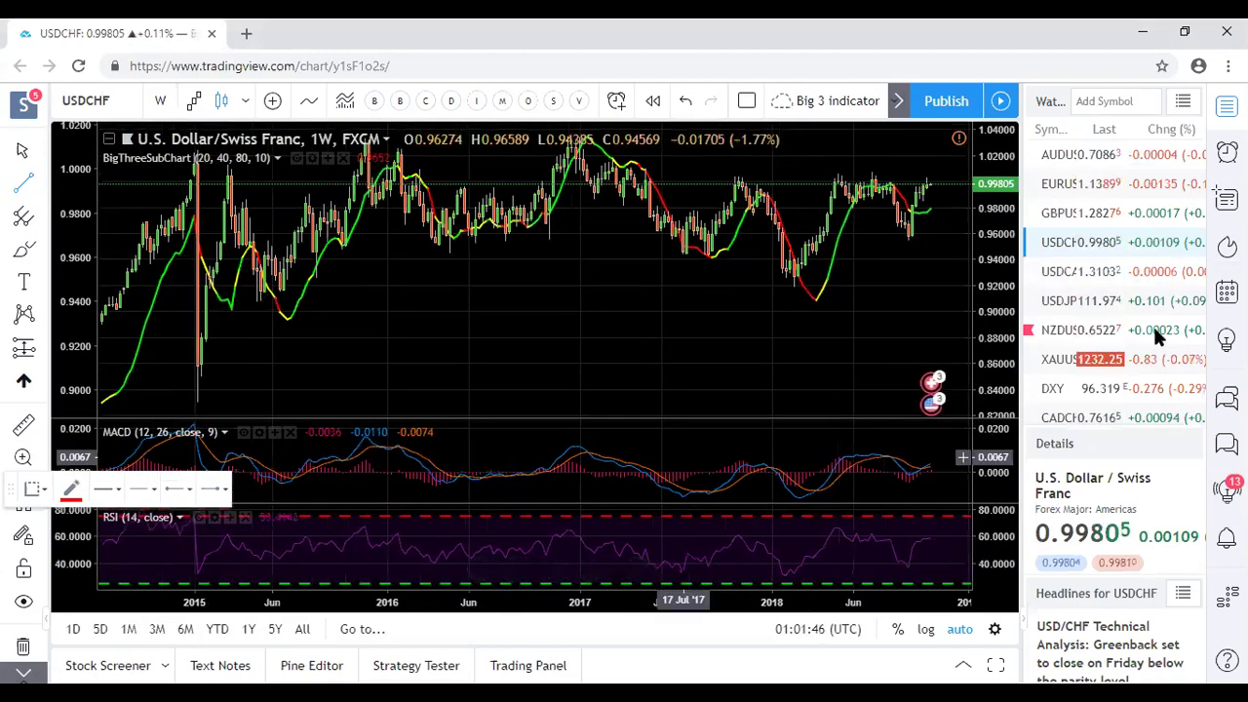
Step: Draw a short falling trend line on the USDJPY weekly chart from about 112.405 on 29 October to about 110.347 on 19 November 2018
left_click(1073, 304)
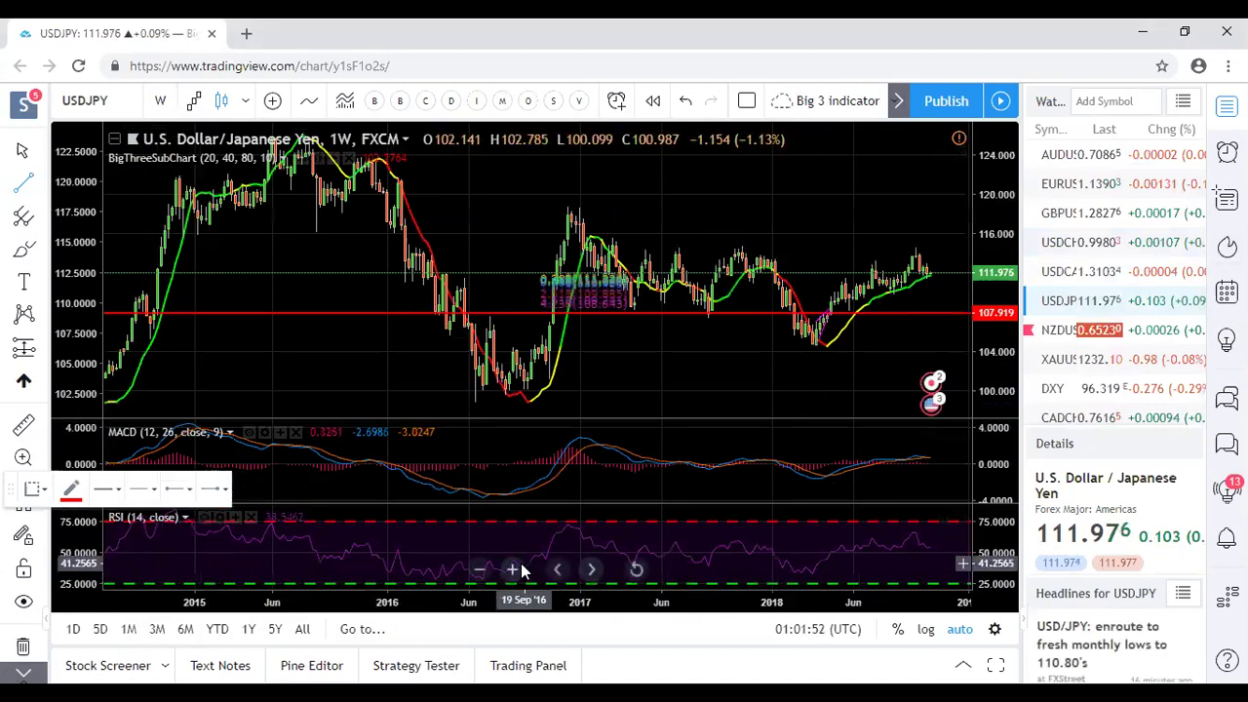
left_click(520, 570)
left_click(520, 570)
left_click(519, 569)
left_click(520, 569)
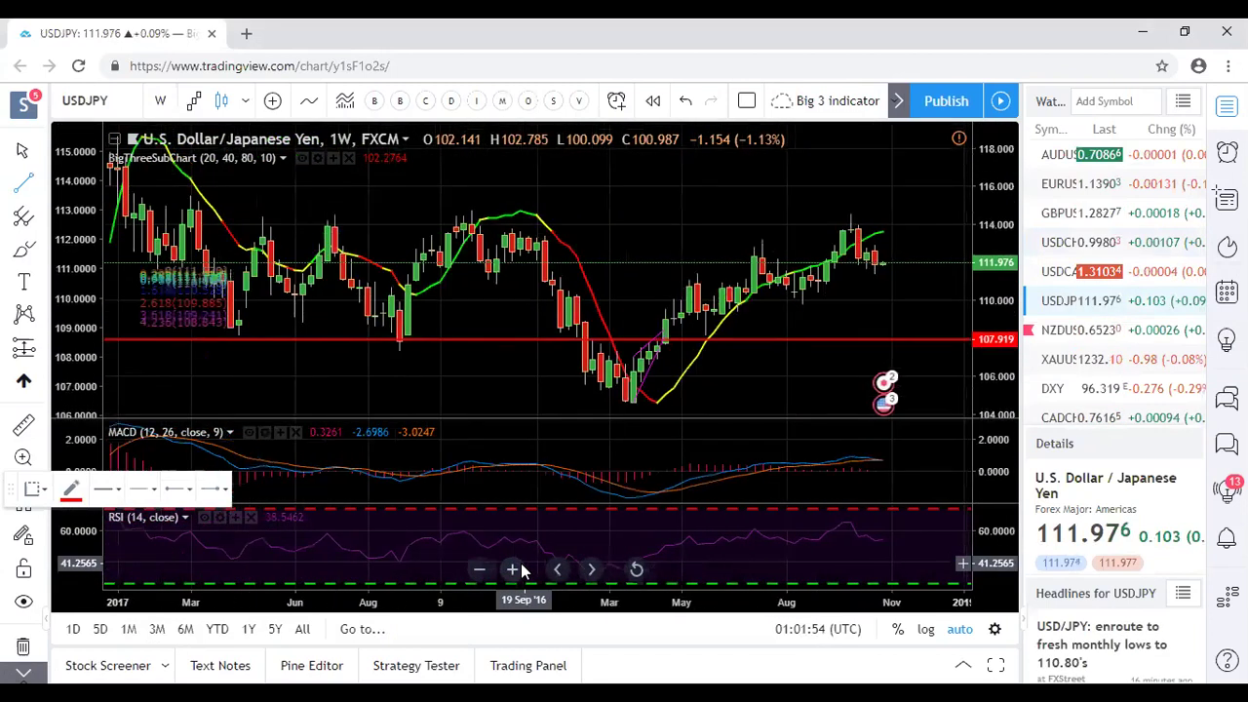
left_click(522, 571)
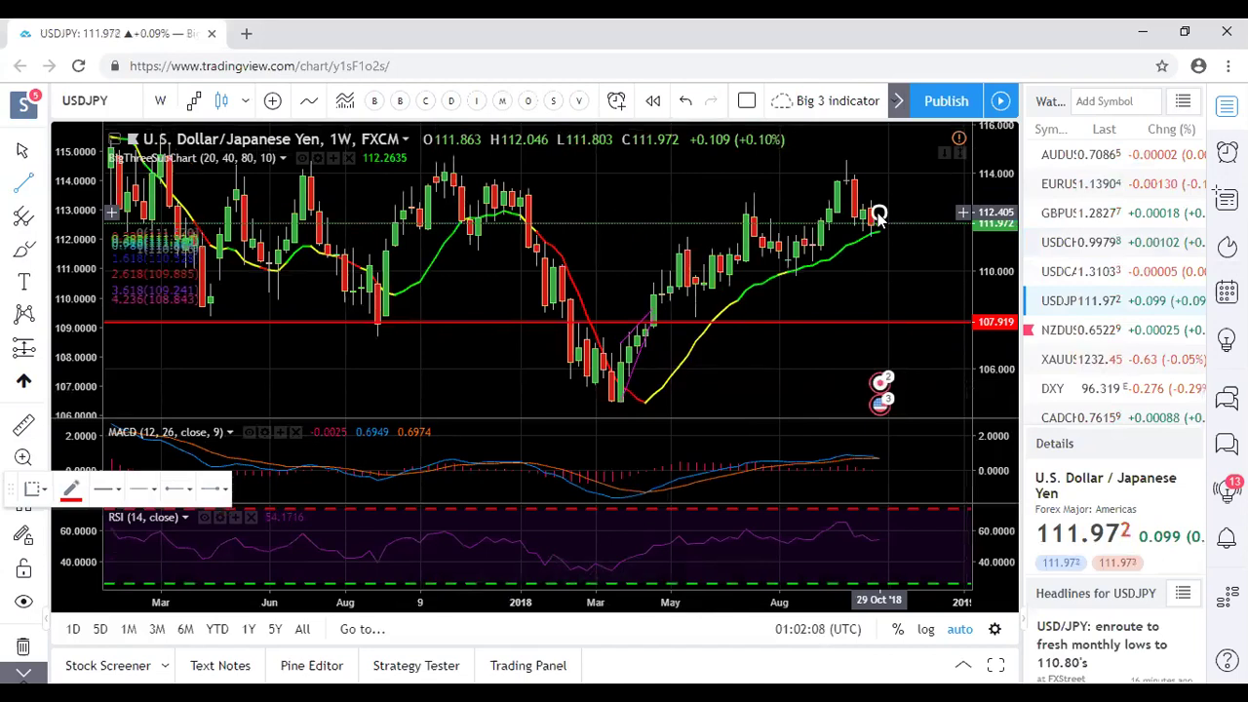
left_click_drag(880, 226, 904, 262)
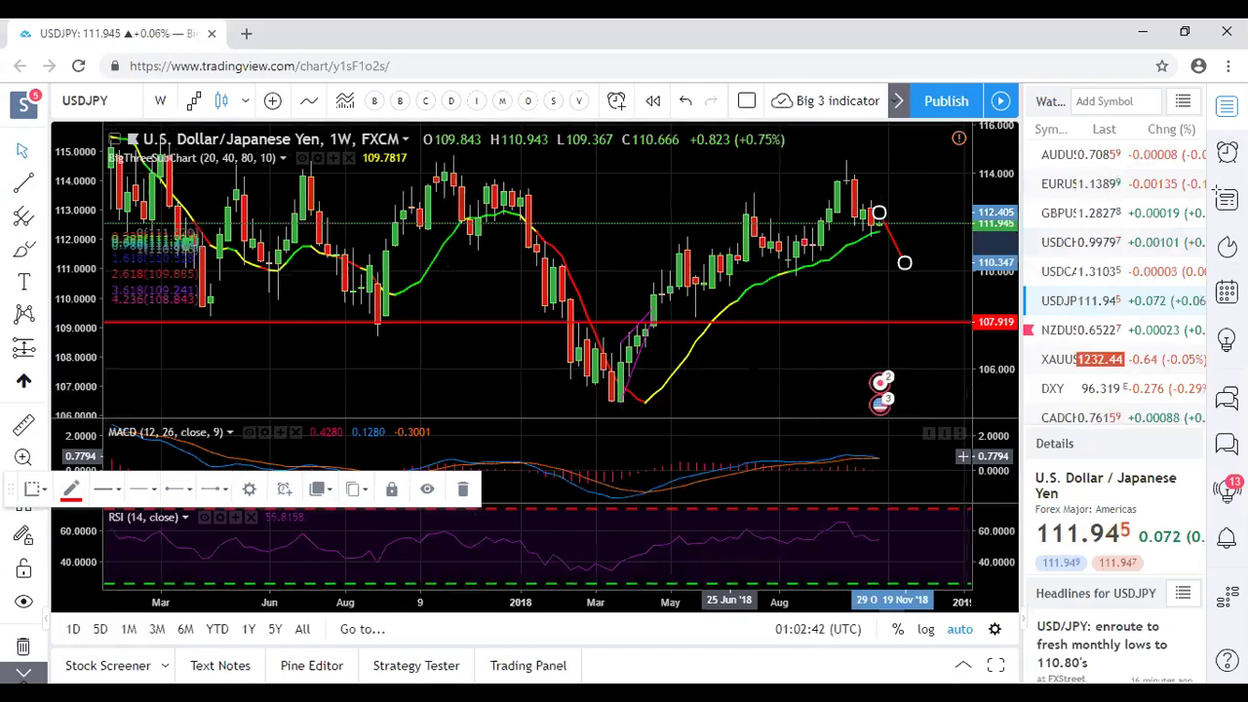
Step: Examine the CADCHF chart on the weekly, 1 day and 5 minutes timeframes
left_click(1058, 425)
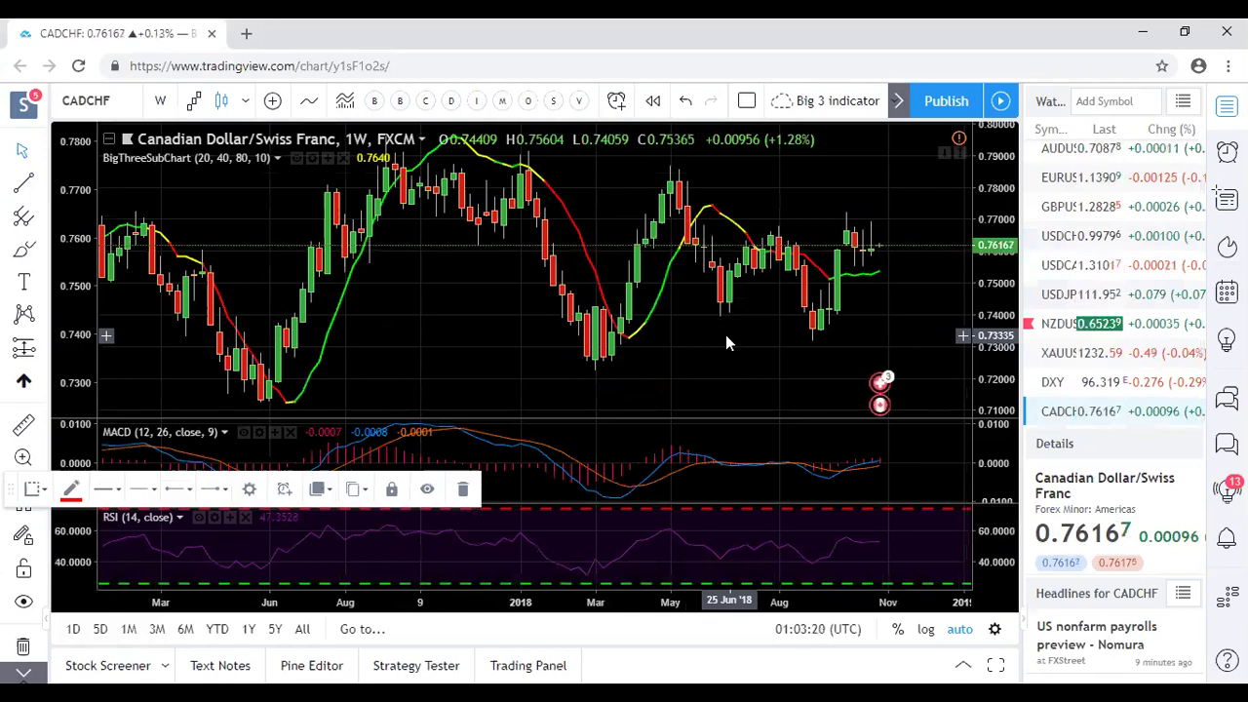
left_click(160, 102)
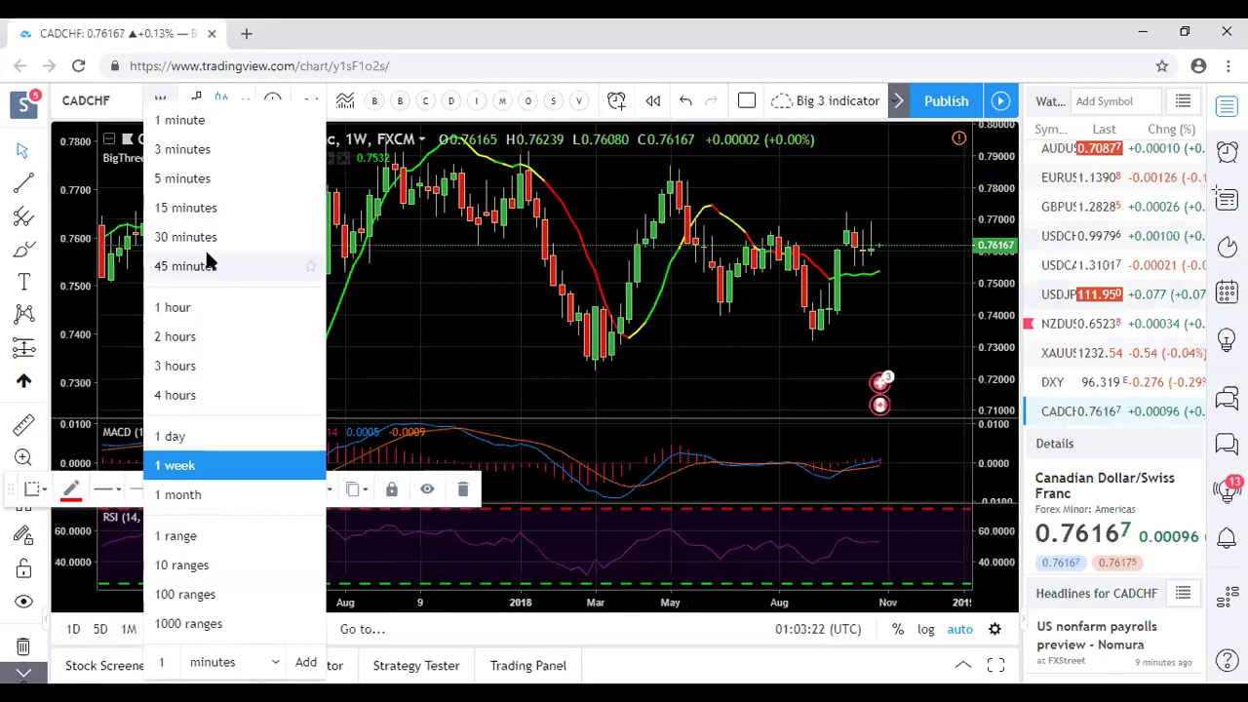
left_click(185, 435)
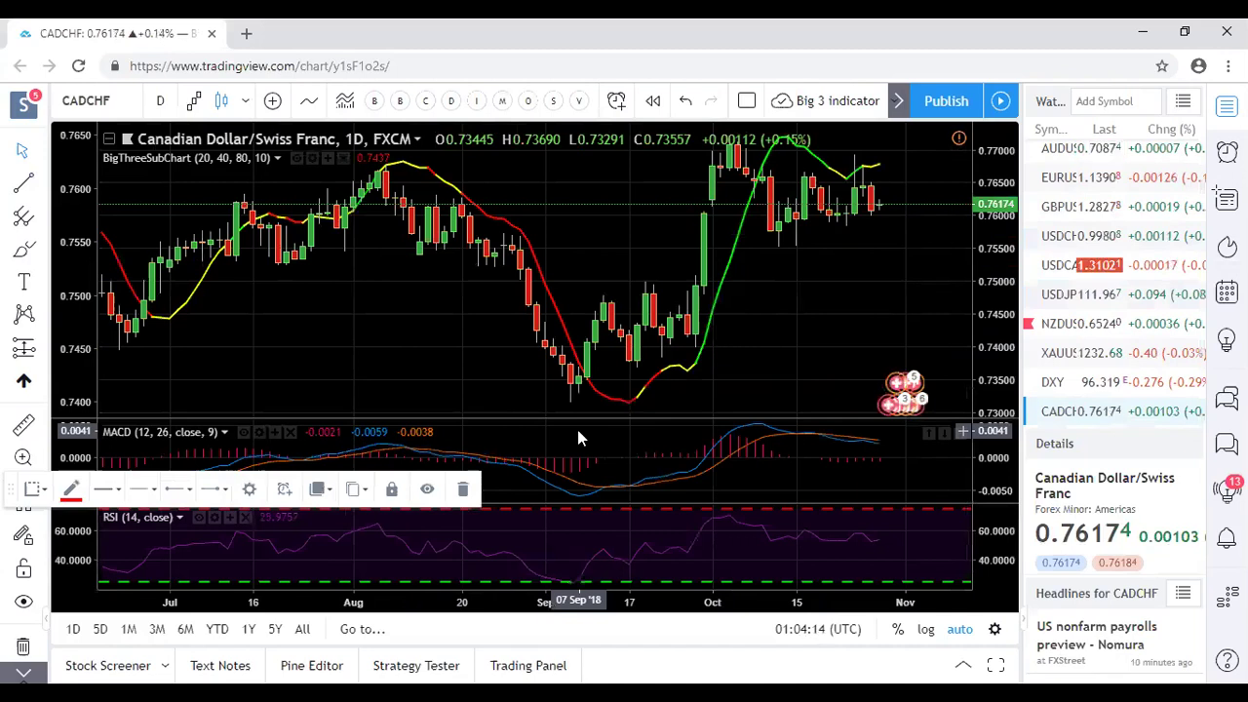
left_click(160, 100)
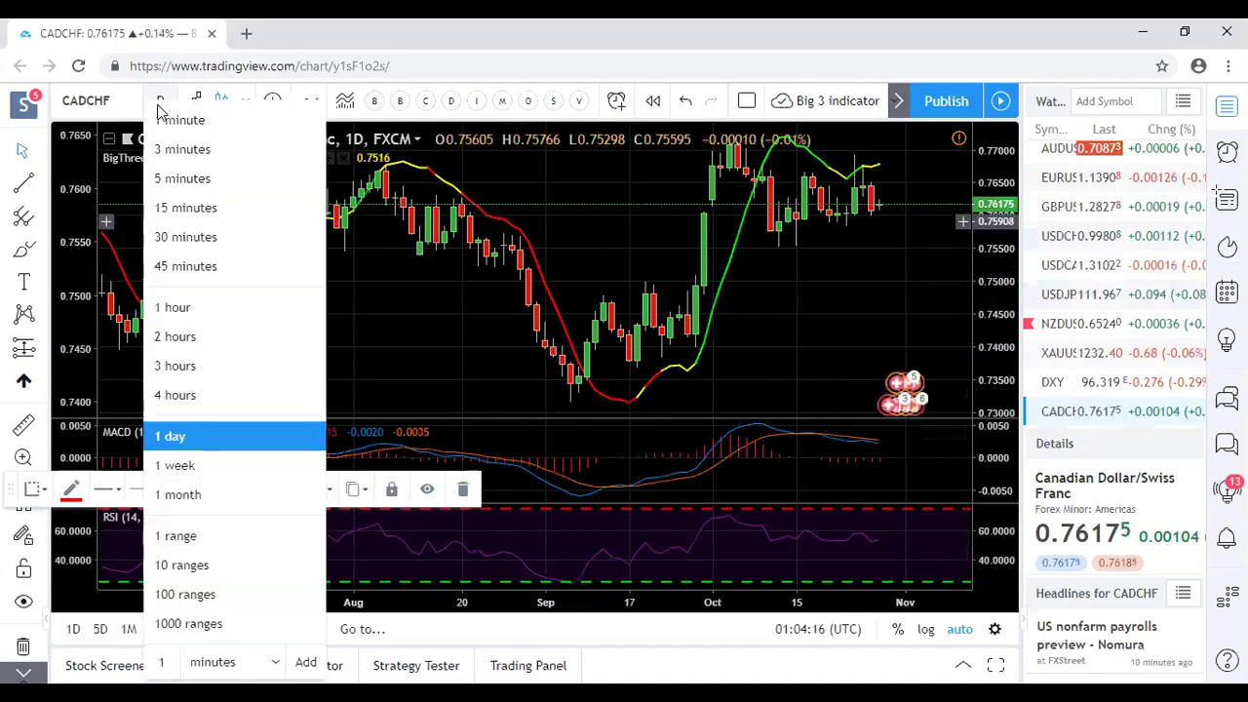
left_click(185, 180)
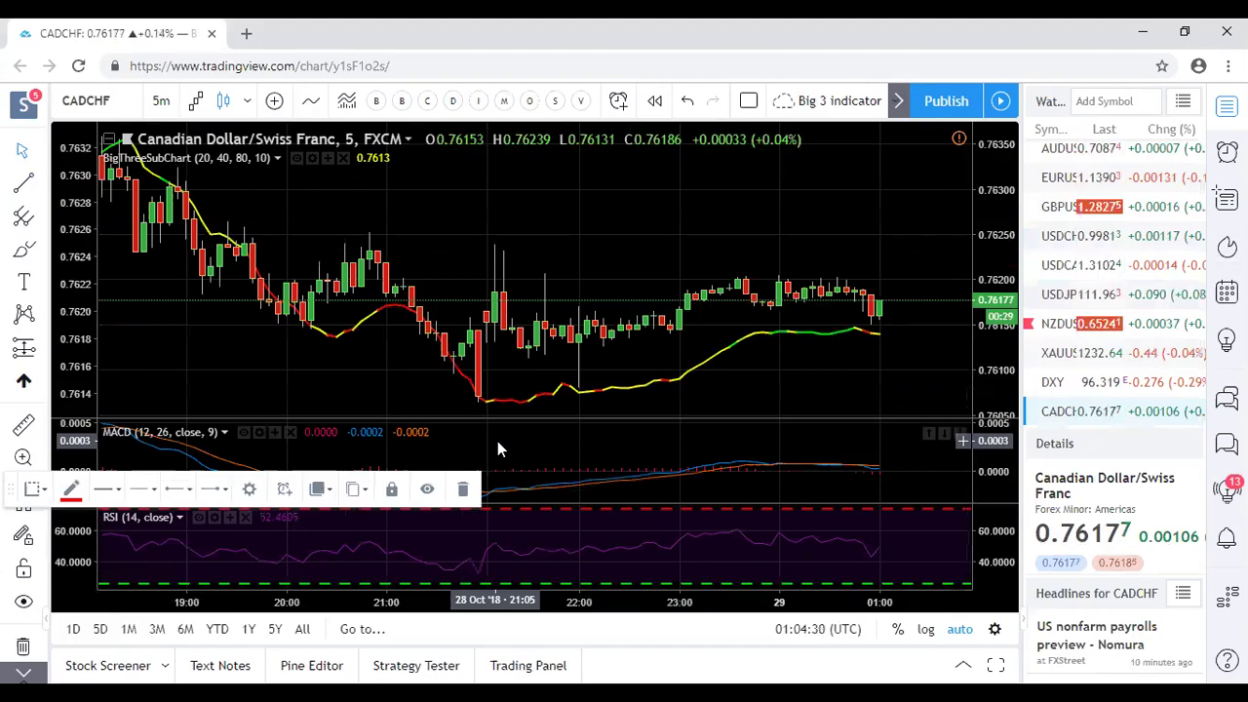
Step: Search for the S&P 500 index, load its SPX chart, and set it to the 1 day timeframe
left_click(118, 105)
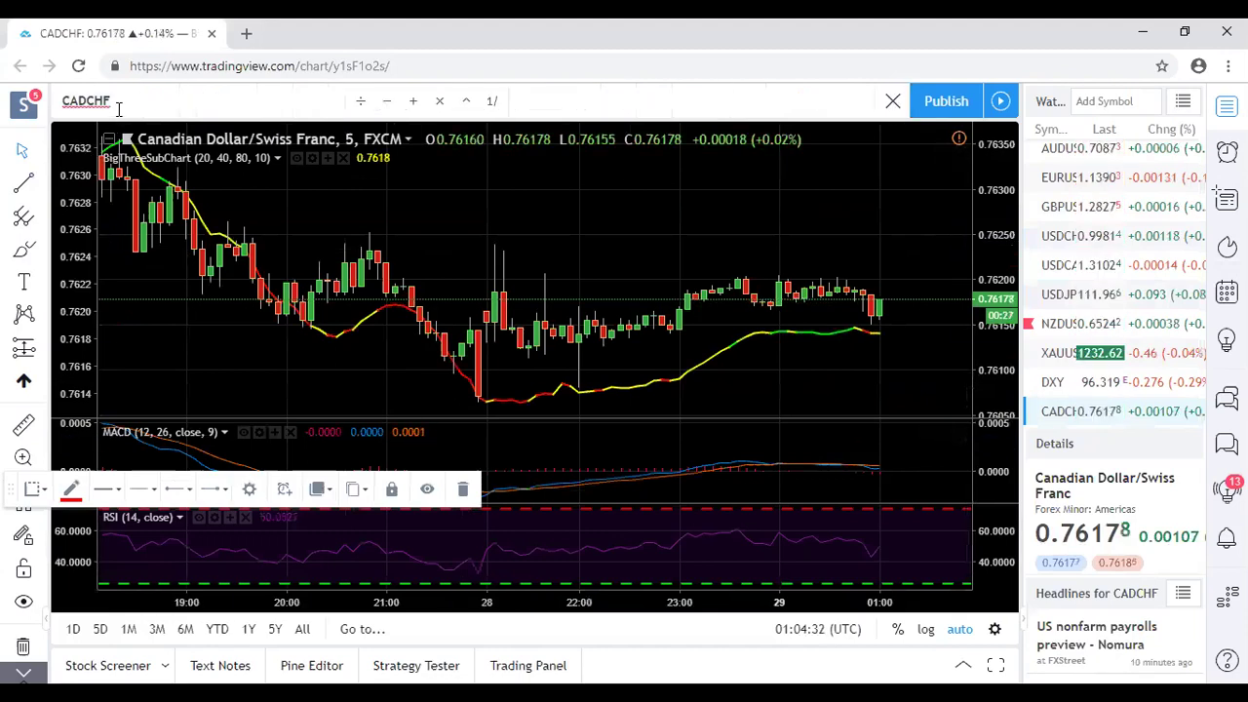
key("BackSpace")
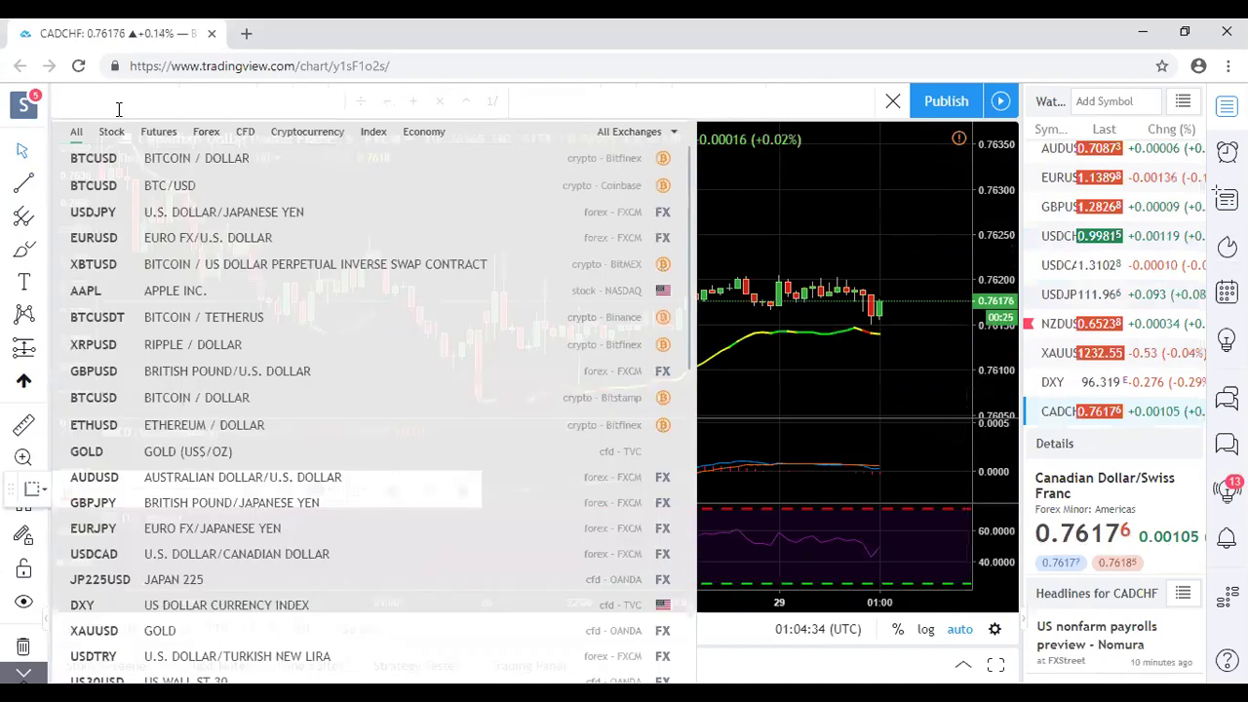
type("S&P")
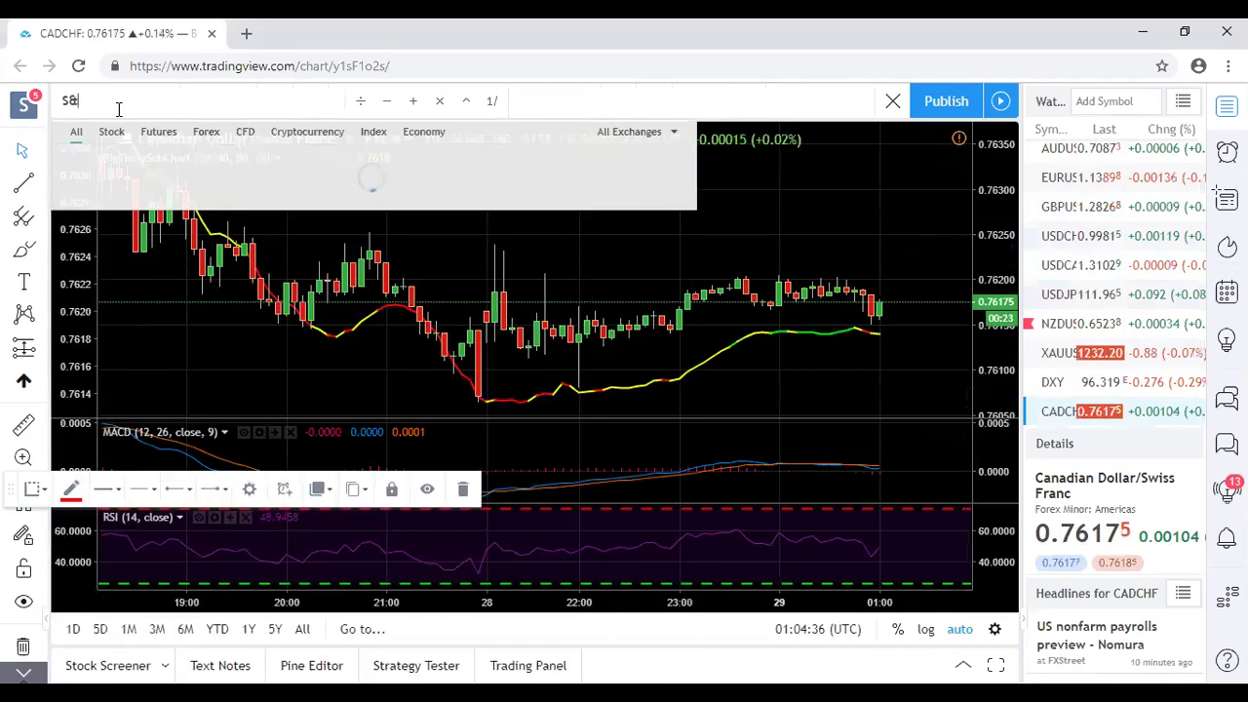
type("500")
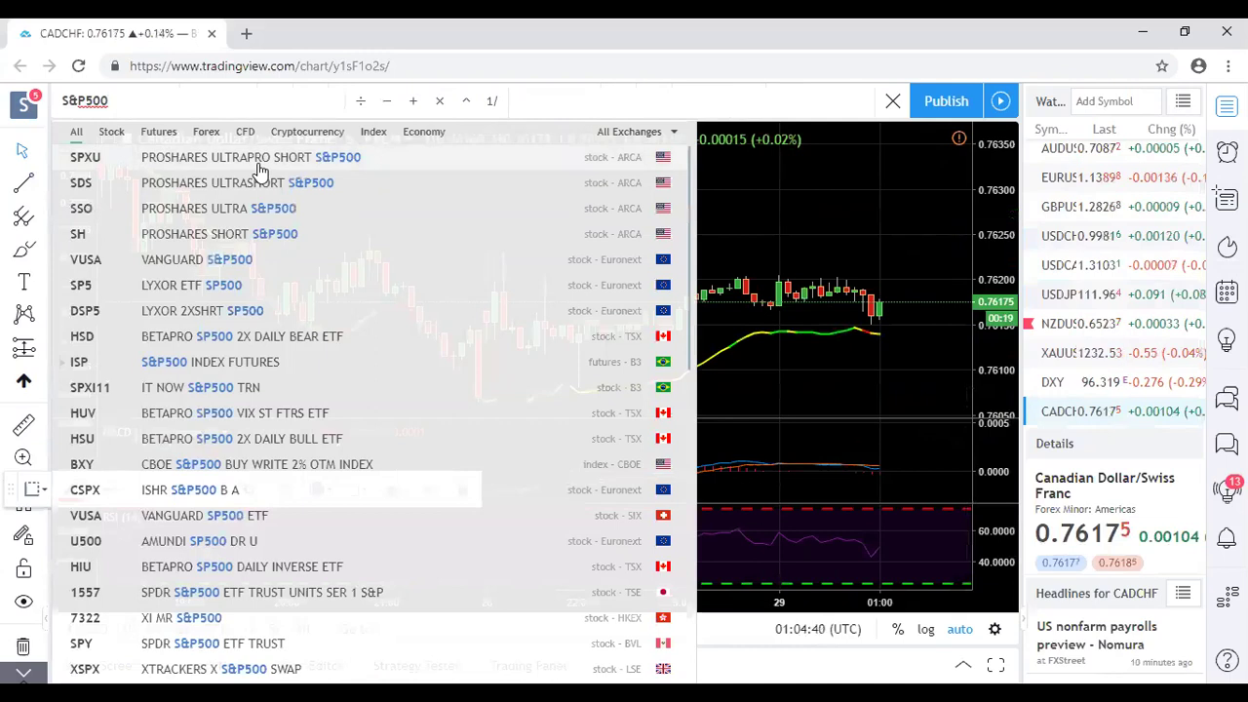
key("BackSpace")
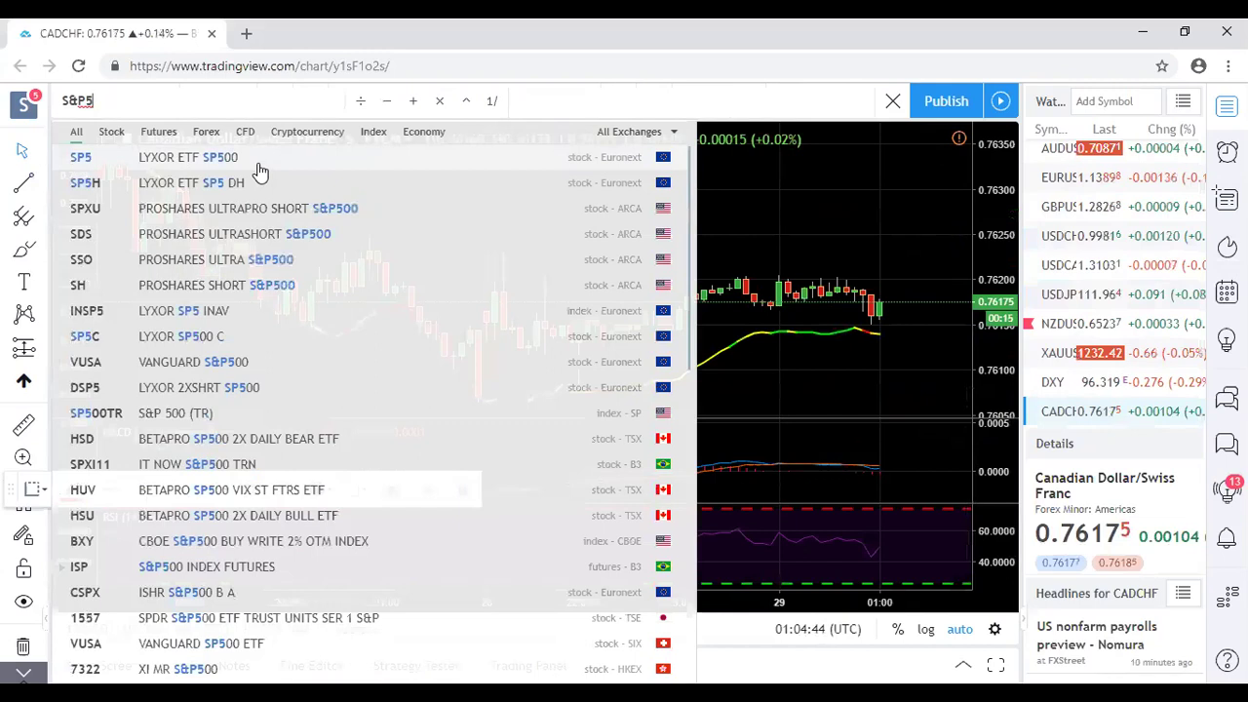
key("BackSpace")
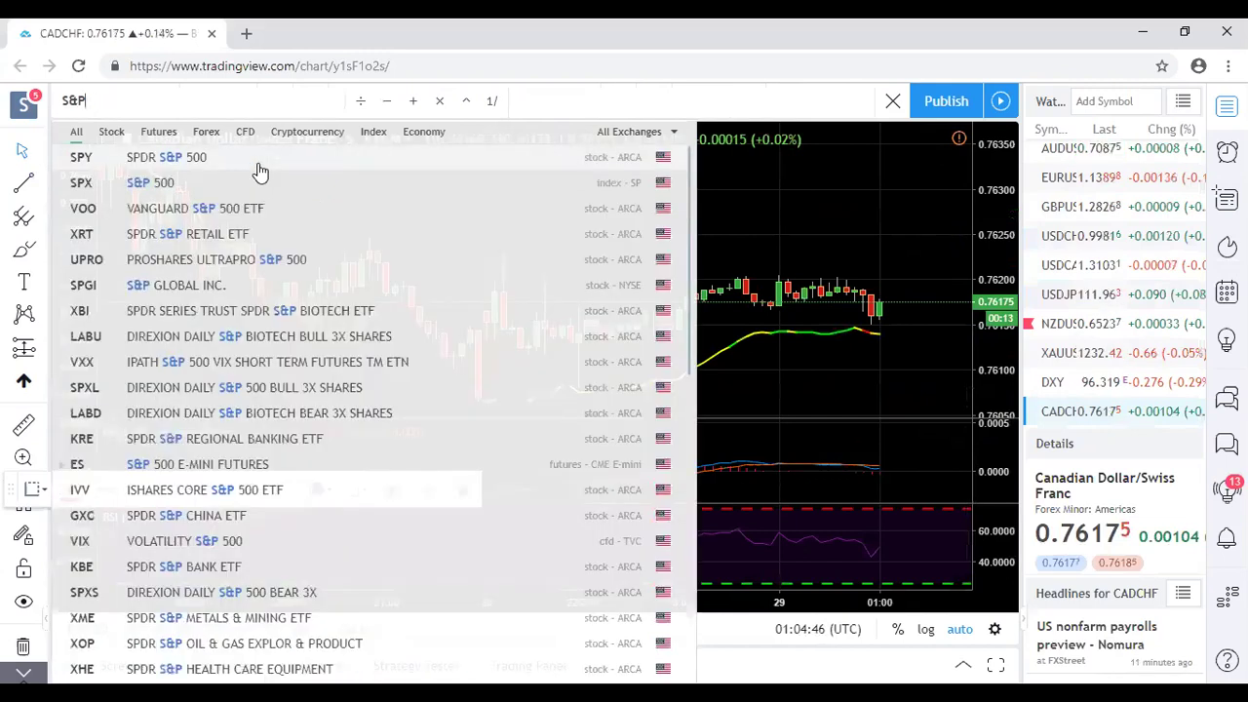
left_click(163, 188)
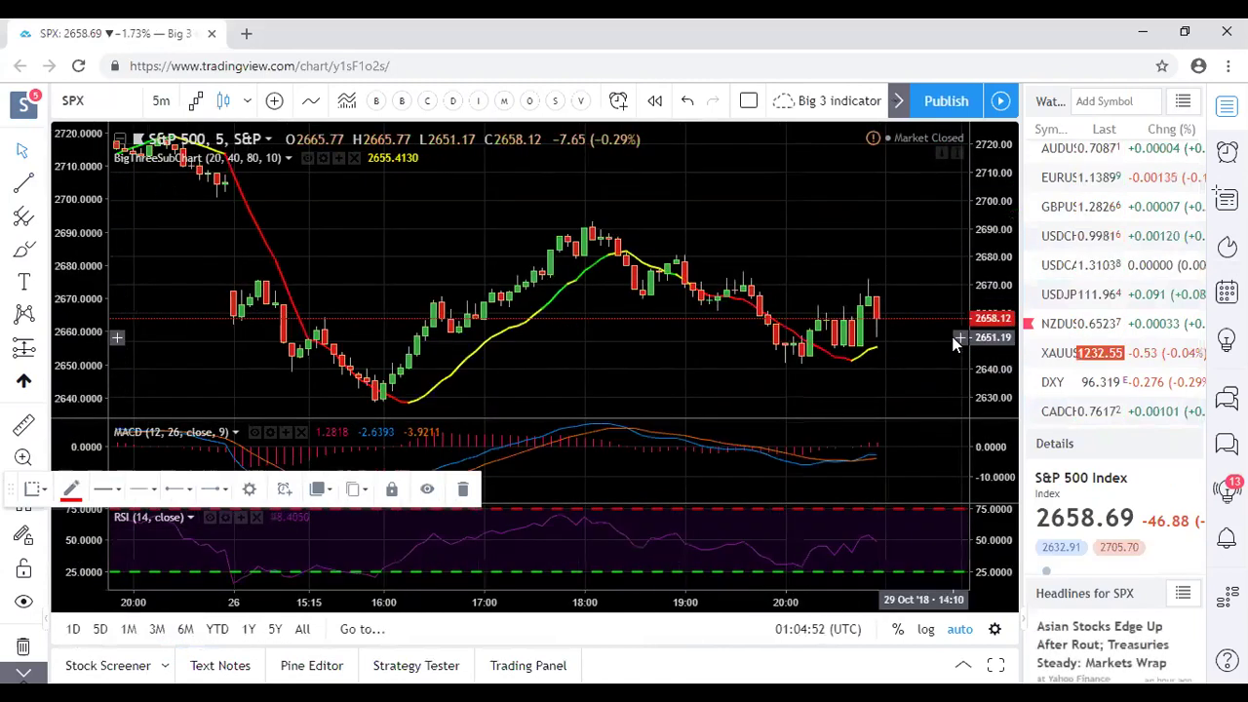
left_click(161, 101)
left_click(211, 440)
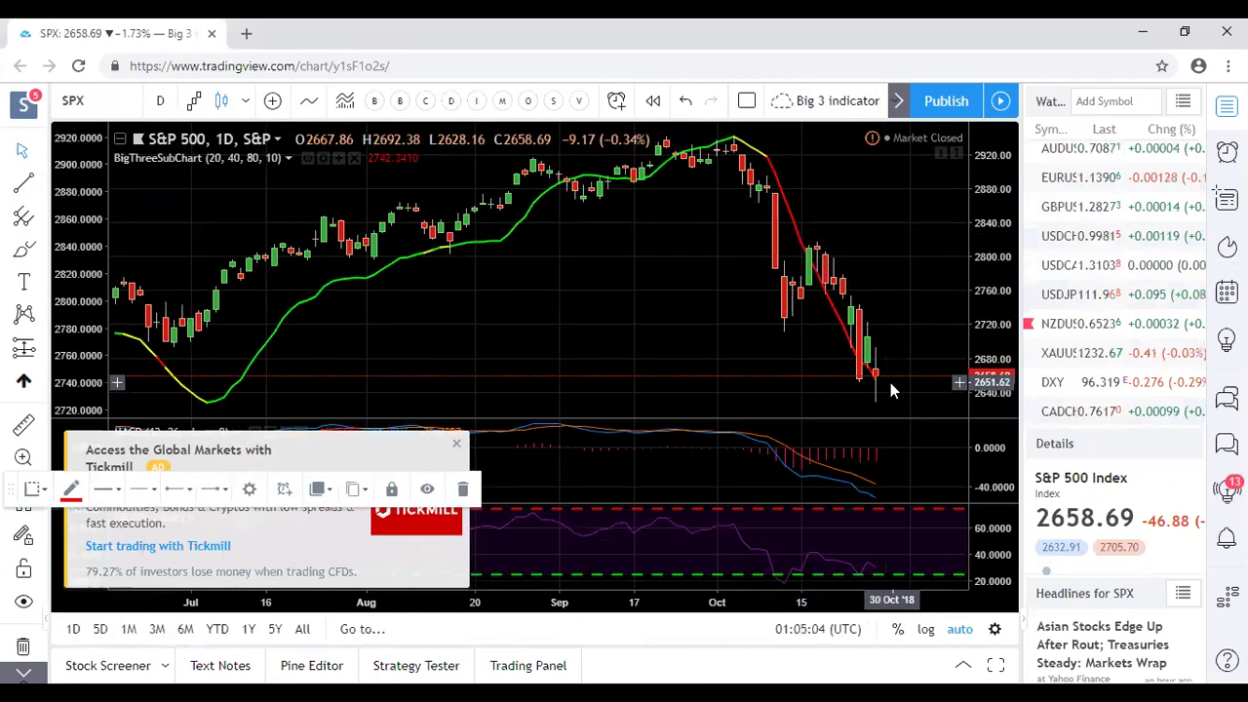
Step: Dismiss the Tickmill advertisement covering the S&P 500 chart and set the chart to the 1 week timeframe
left_click(455, 444)
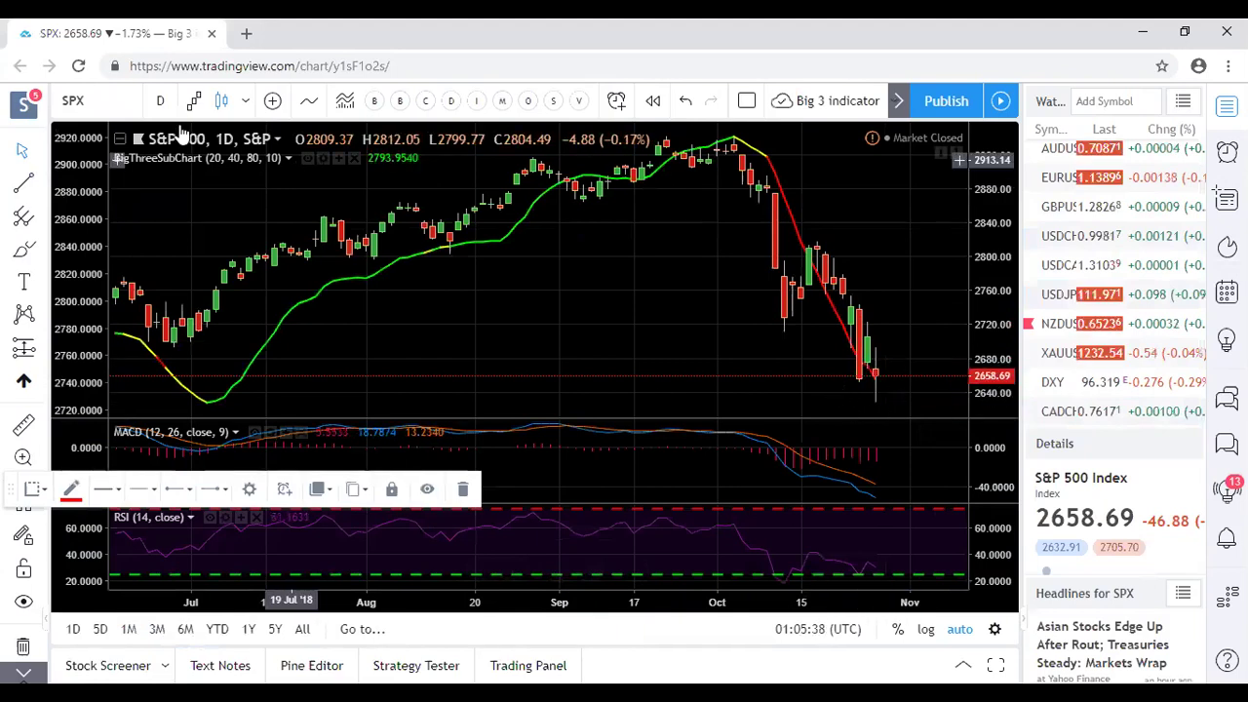
left_click(158, 100)
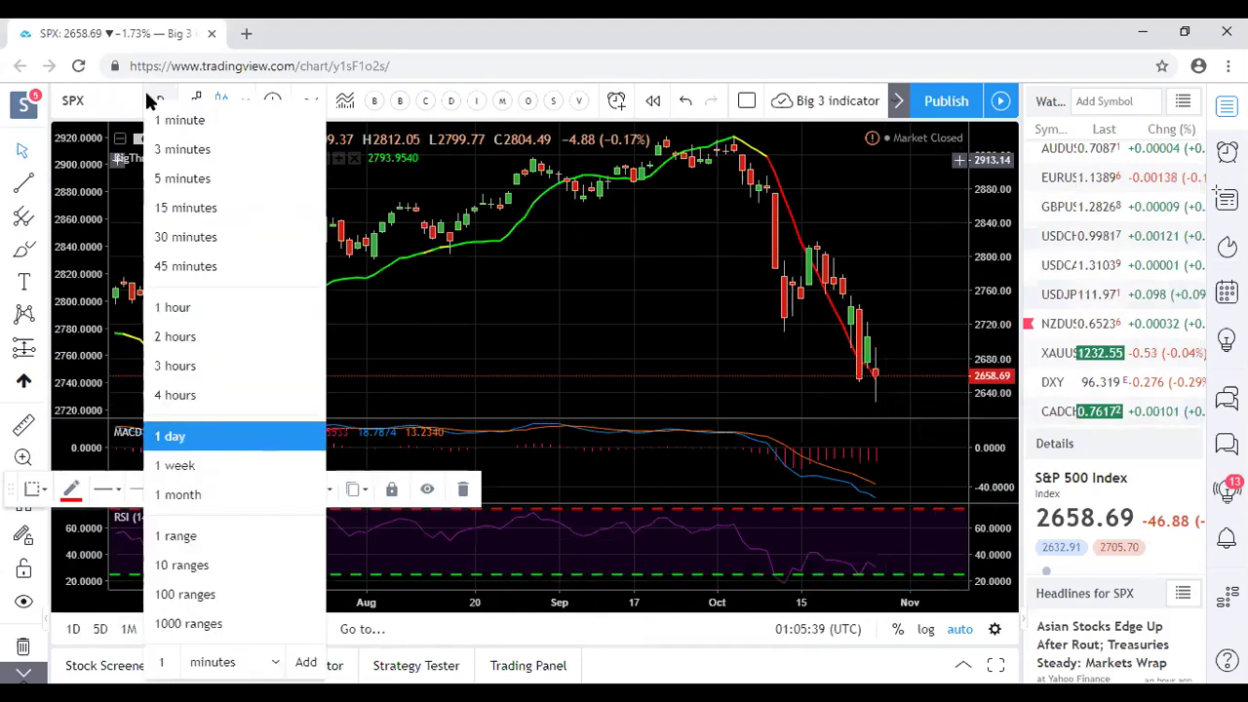
left_click(209, 472)
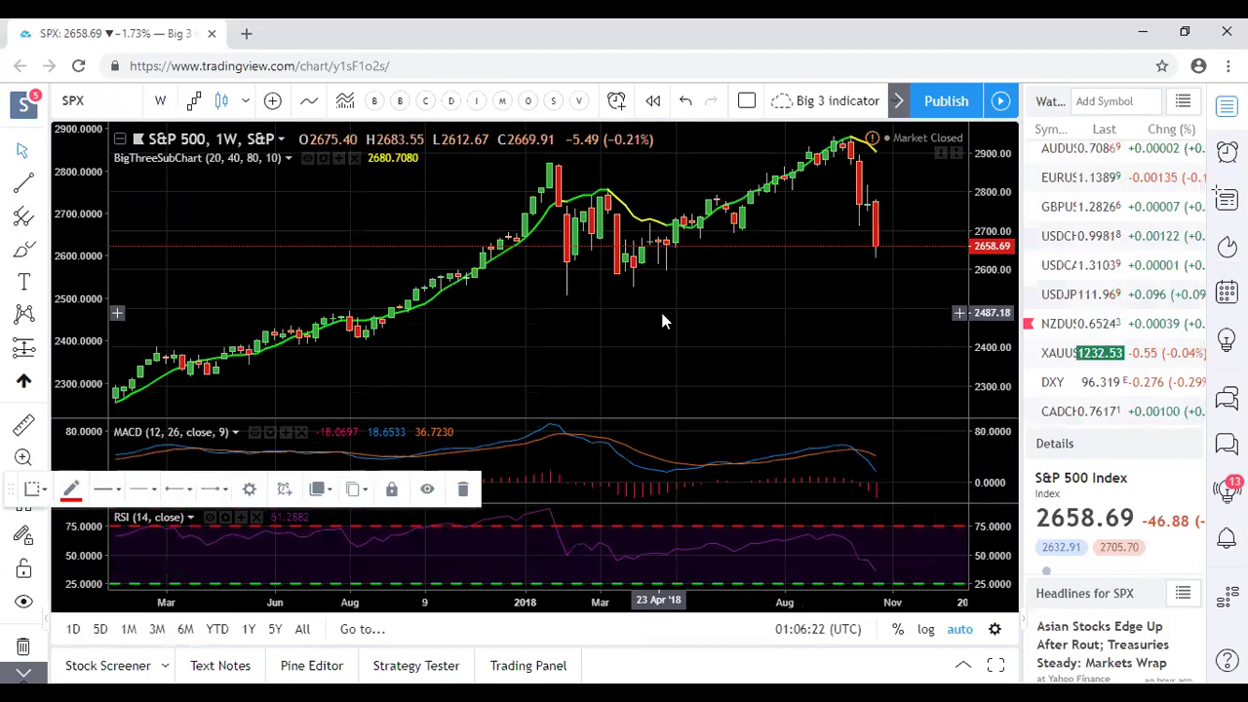
Step: Search the symbols for DOW and load the Dow Jones Industrial Average index (DJI) chart
left_click(126, 104)
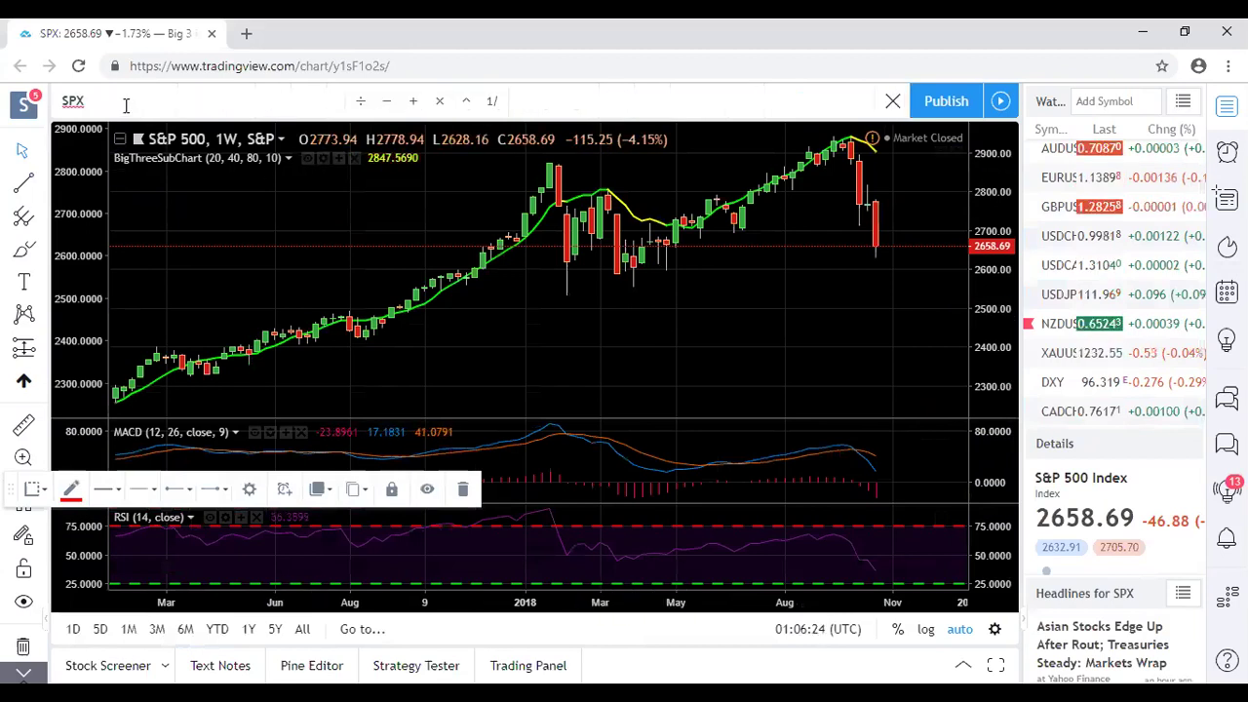
type("DOW")
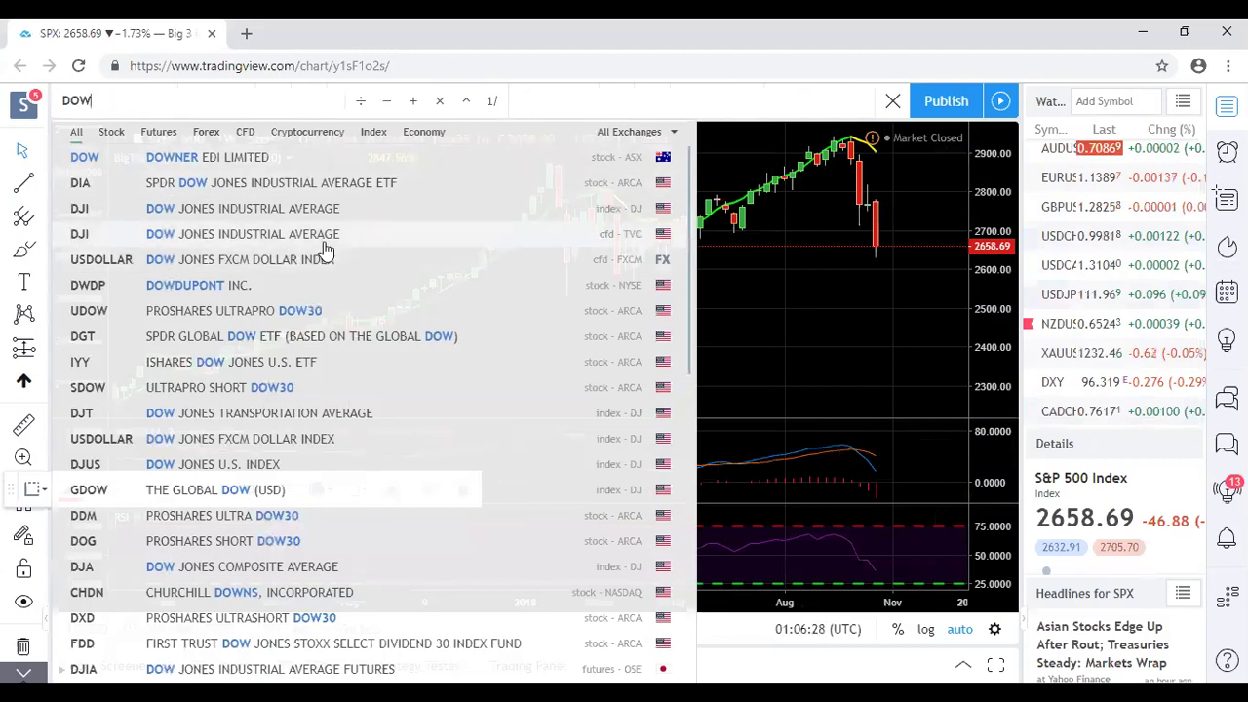
left_click(219, 208)
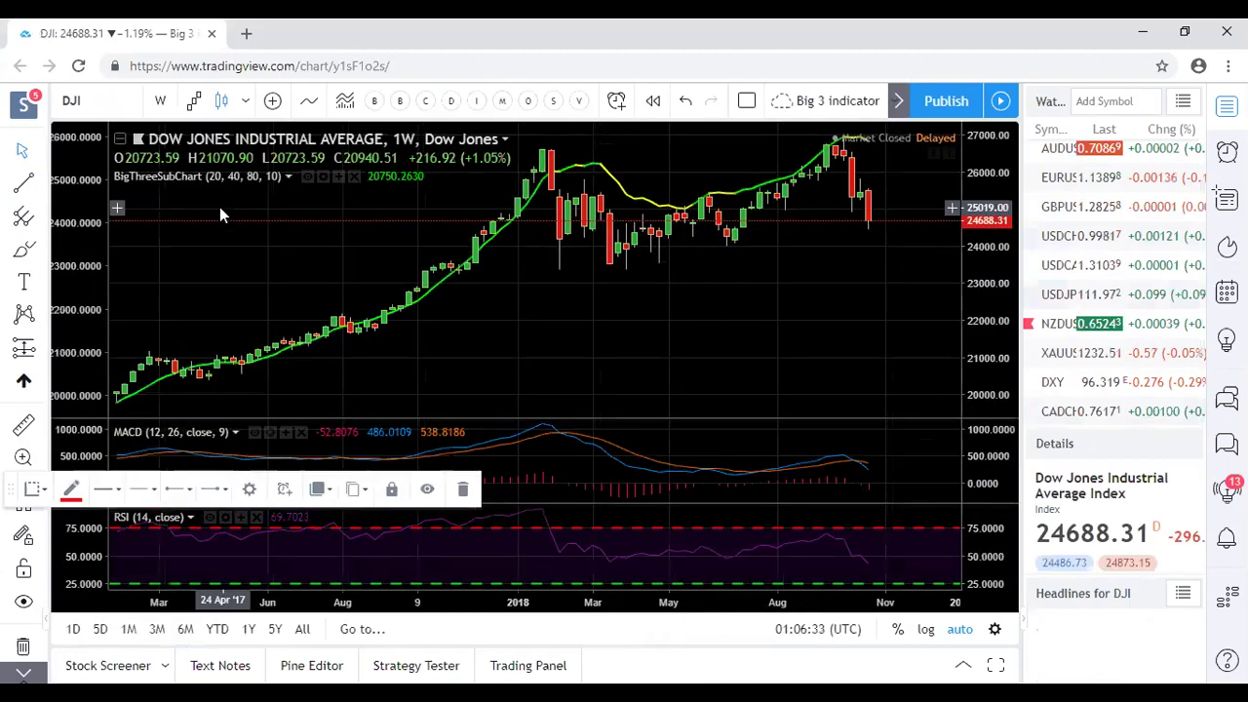